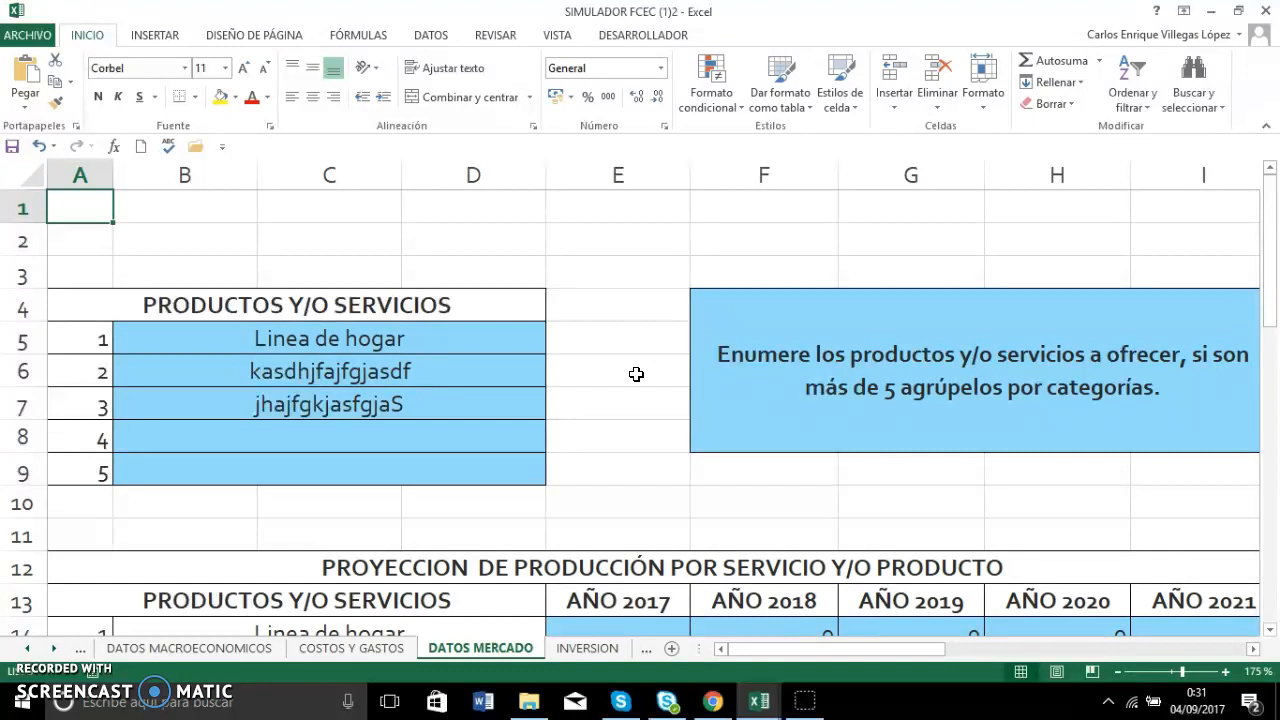
Examine the five entry rows of the PRODUCTOS Y/O SERVICIOS list in B5:D9.
left_click(484, 315)
left_click(428, 340)
left_click_drag(428, 340, 435, 459)
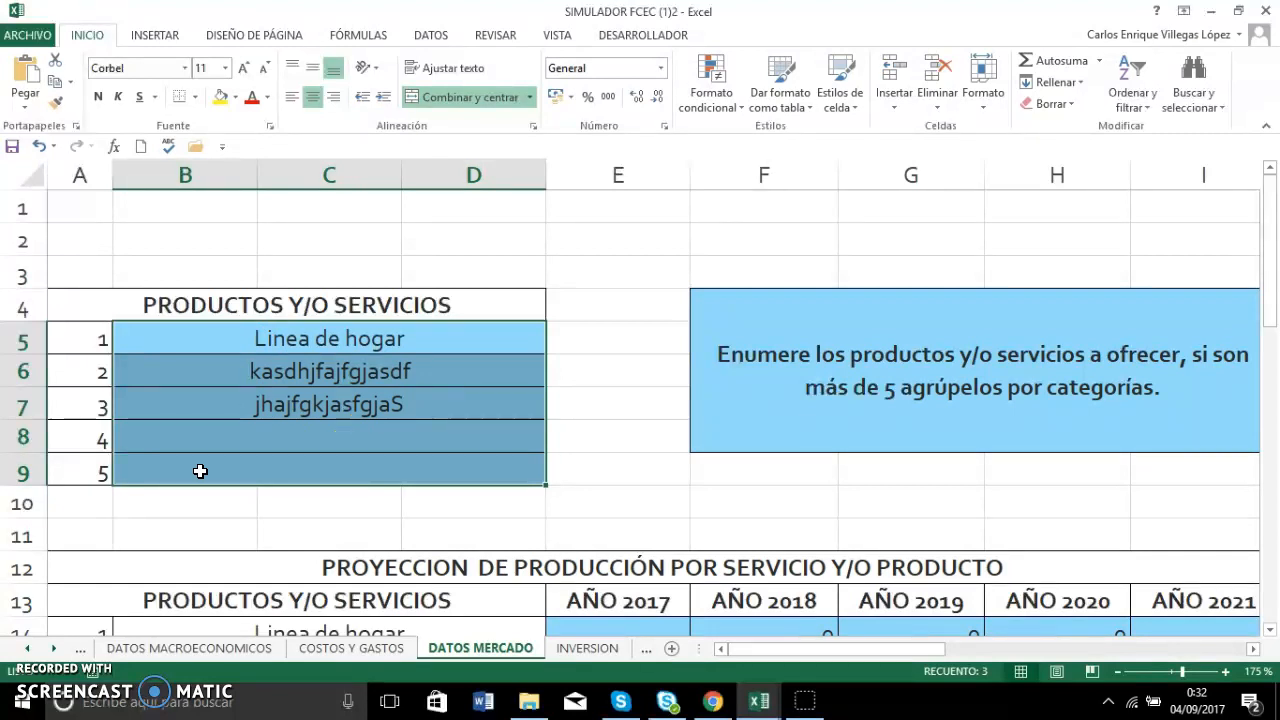
left_click(337, 340)
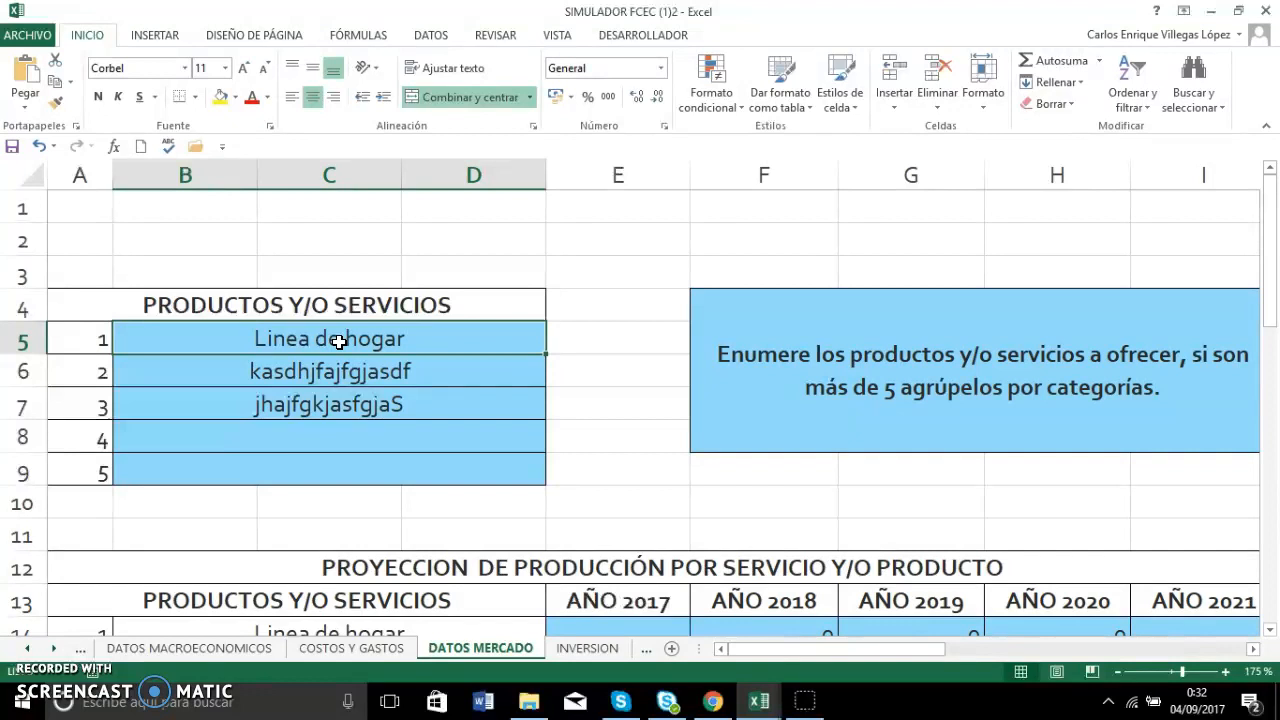
key("Down")
key("Down")
key("Down")
key("Down")
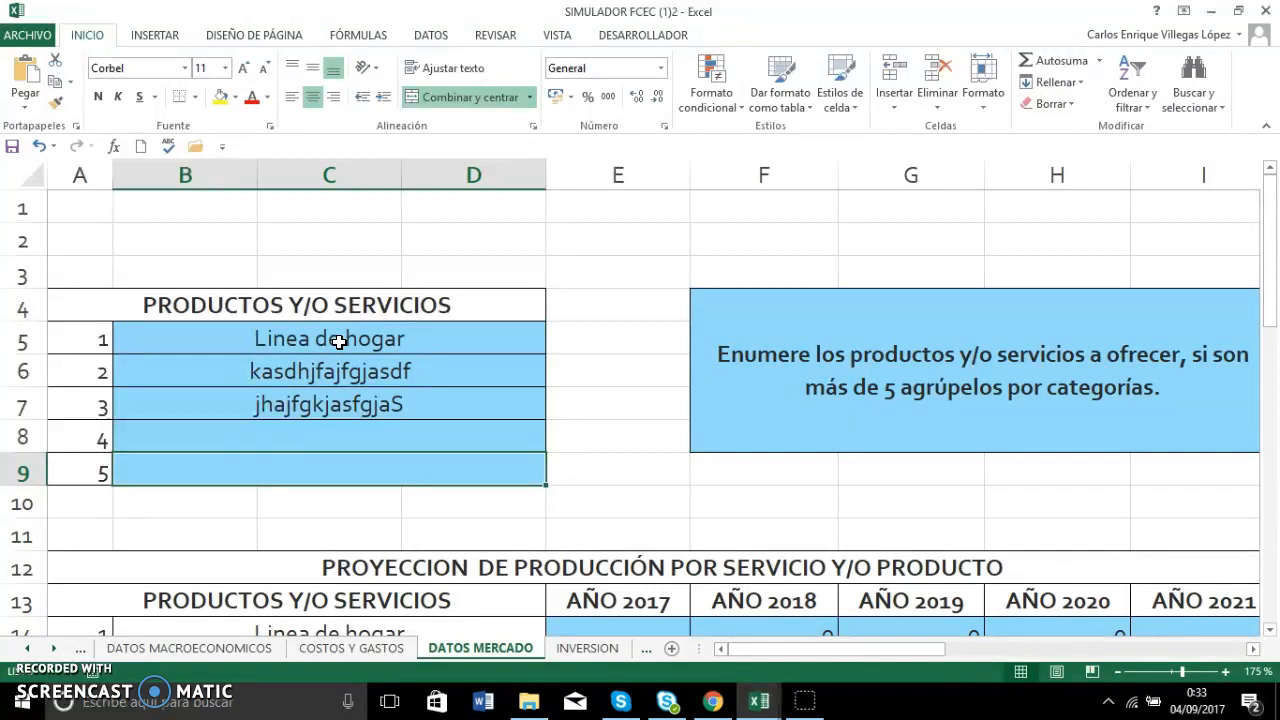
Review the product and service names listed in the PROYECCION DE PRODUCCIÓN table.
key("Down")
key("Down")
key("Down")
key("Down")
key("Down")
key("Down")
key("Down")
key("Down")
key("Down")
key("Down")
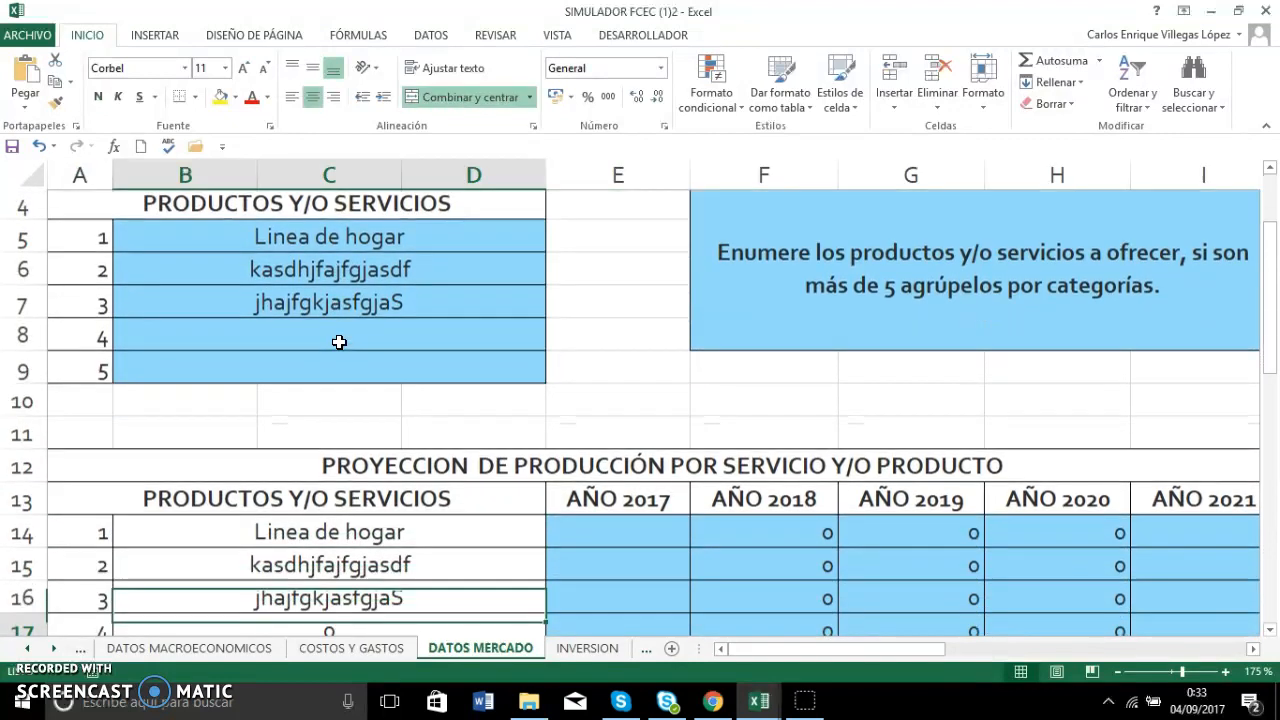
key("Up")
key("Up")
key("Up")
key("Up")
key("Up")
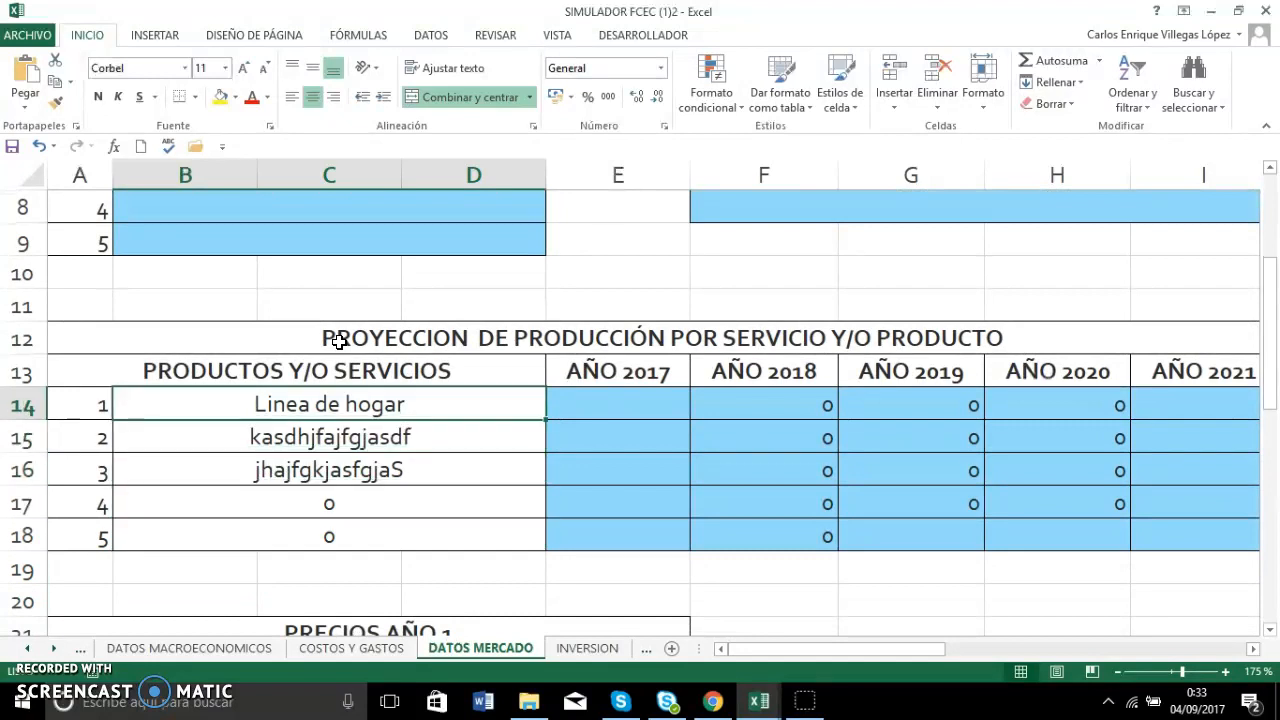
Examine the AÑO 2017 entry cells for the products in the production projection table.
key("Right")
key("shift+Down")
key("shift+Down")
key("shift+Down")
key("shift+Down")
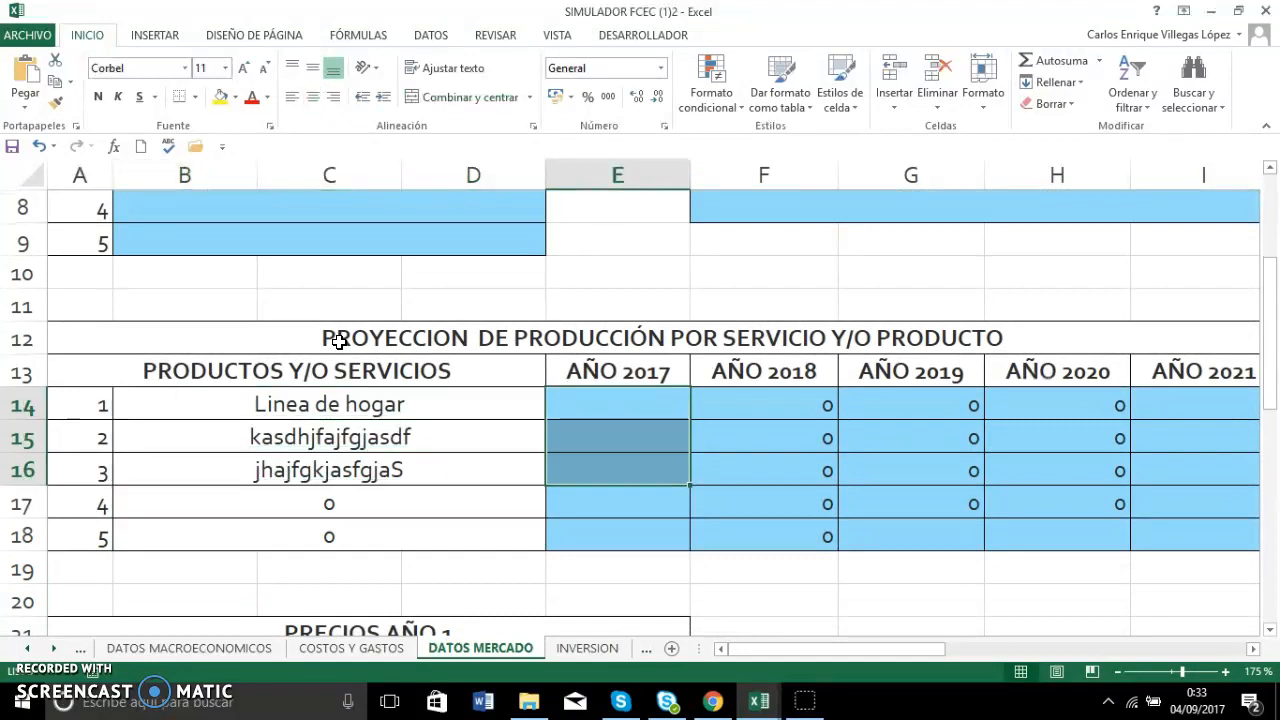
key("shift+Up")
key("shift+Up")
key("shift+Up")
key("shift+Up")
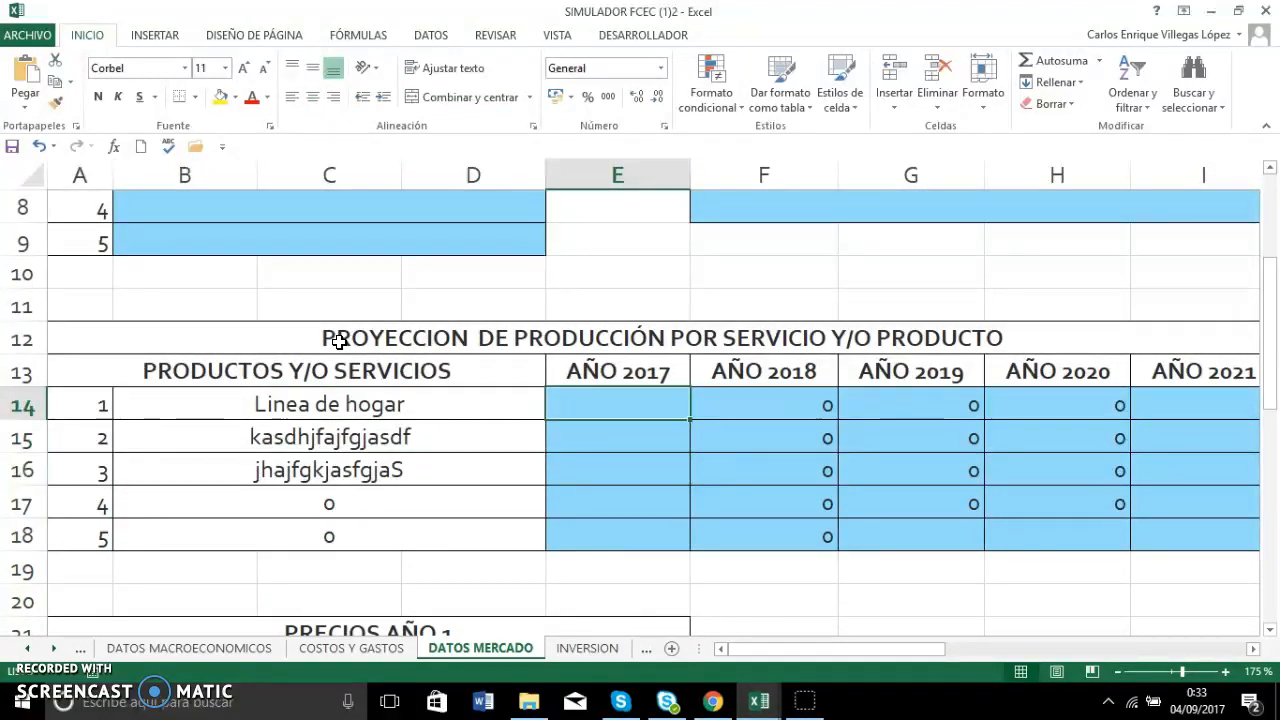
key("shift+Down")
key("shift+Down")
key("shift+Down")
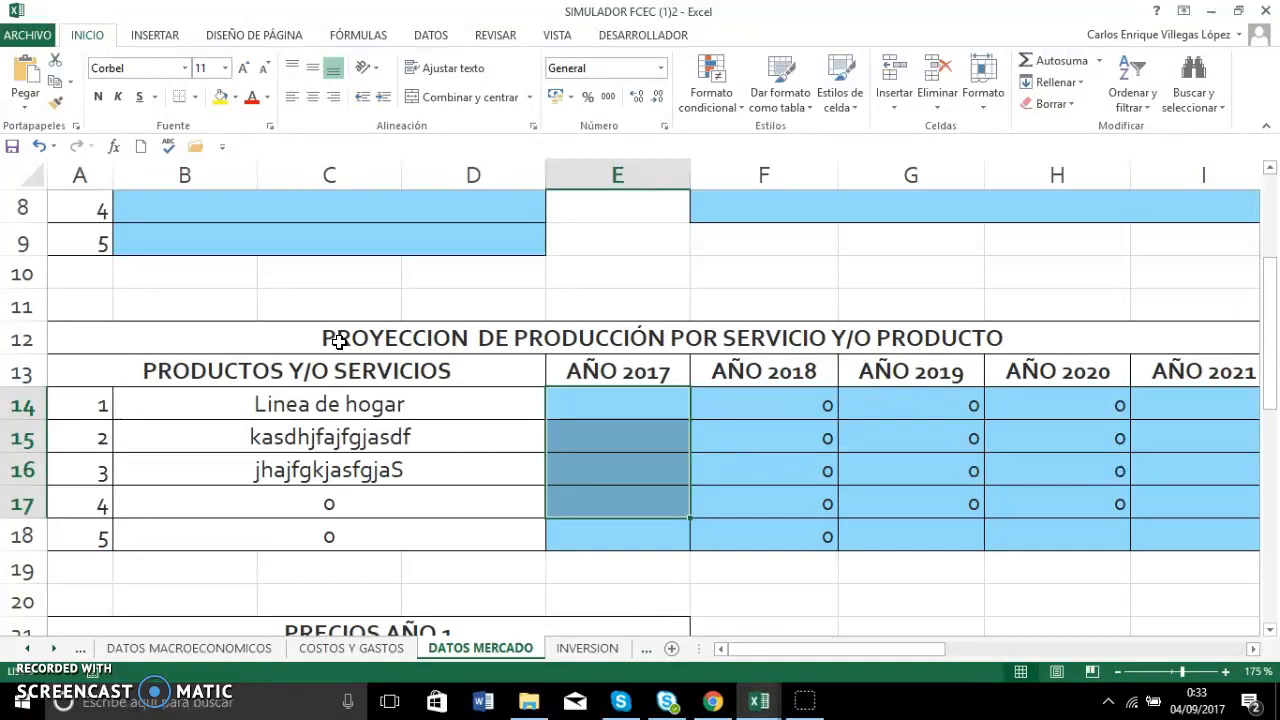
key("shift+Up")
key("shift+Up")
key("shift+Up")
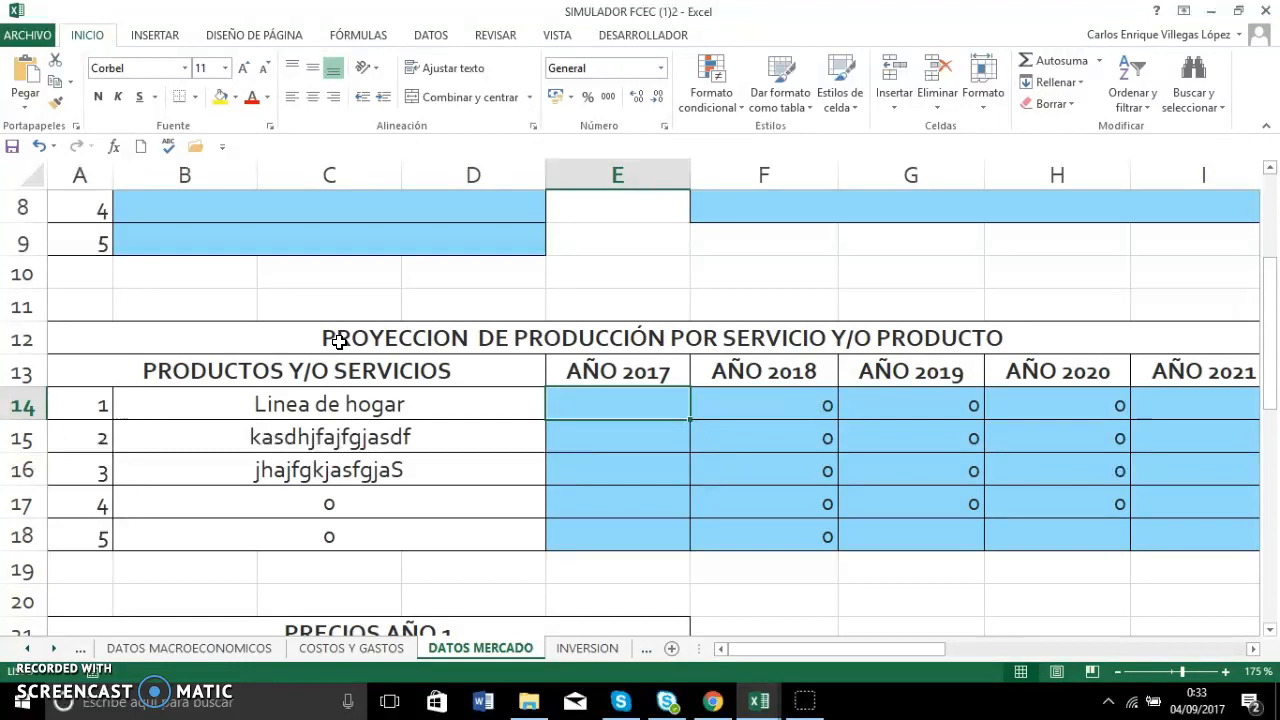
Examine the Mercado potencial and Mercado Objetivo labels in L12 and L13, beside the production projection table.
key("Right")
key("Right")
key("Right")
key("Right")
key("Right")
key("Right")
key("Right")
key("Right")
key("Right")
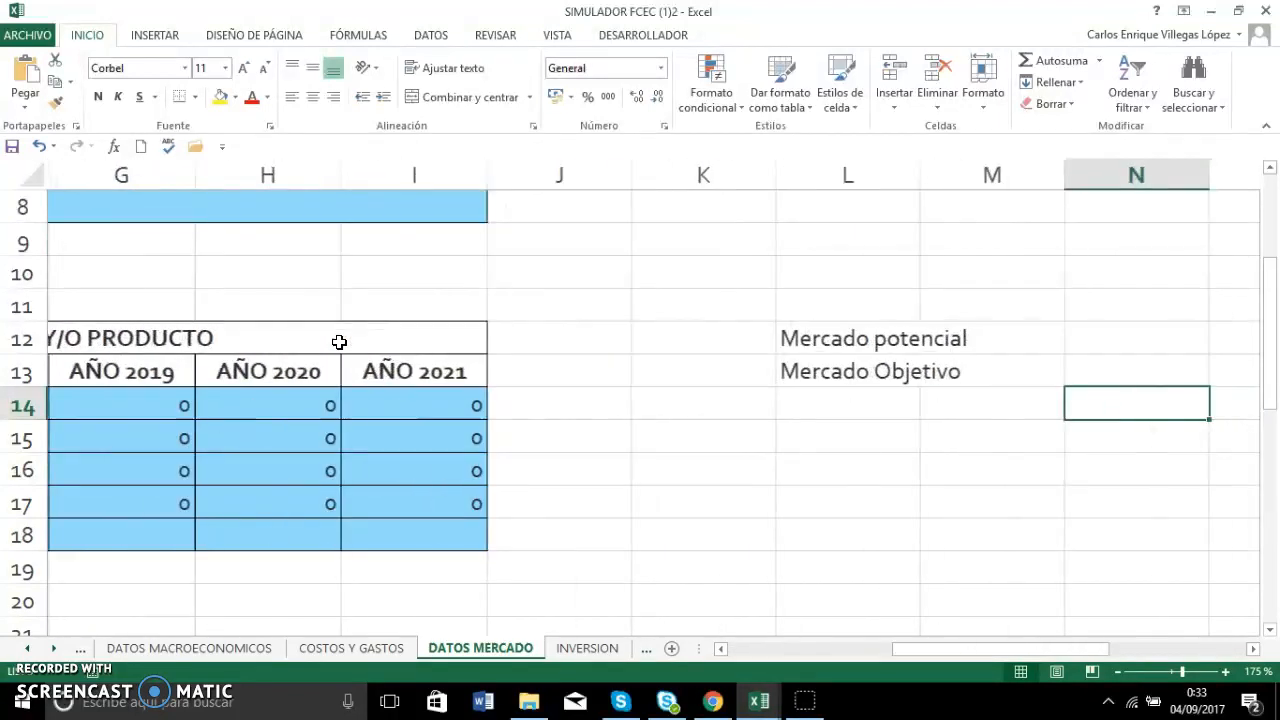
scroll(339, 342, "right", 1)
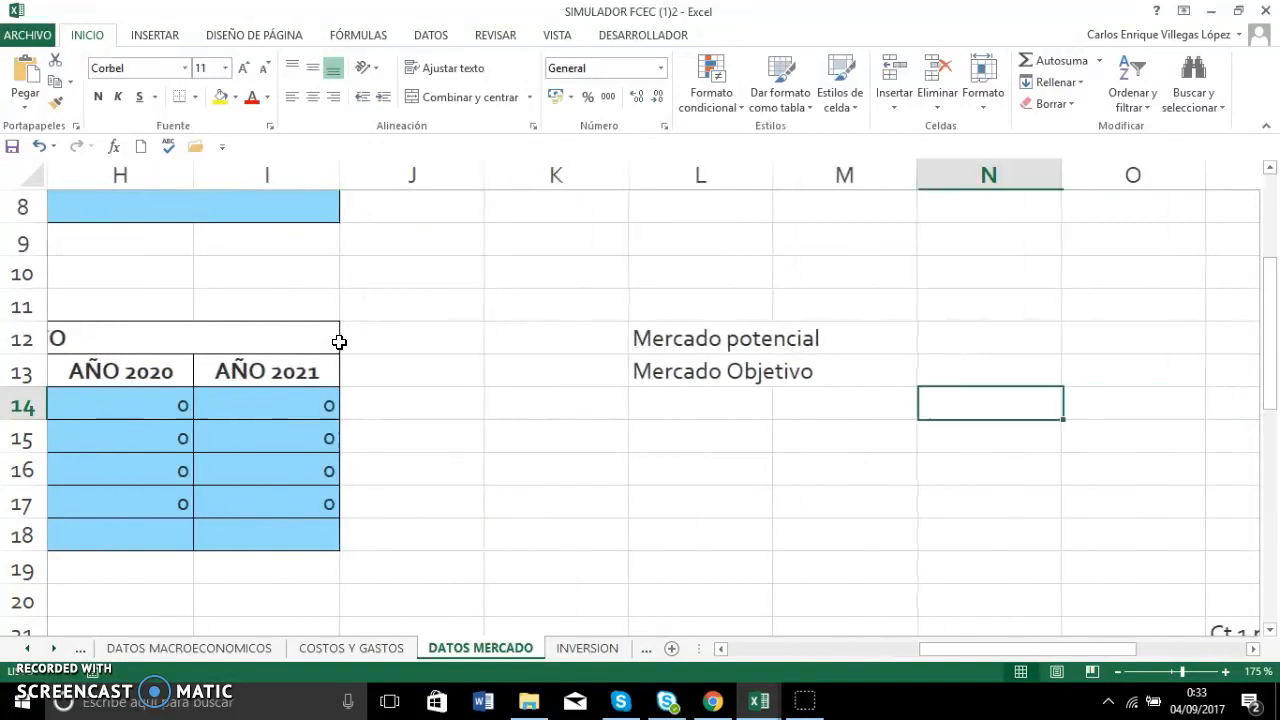
key("Up")
key("Left")
key("Up")
key("Left")
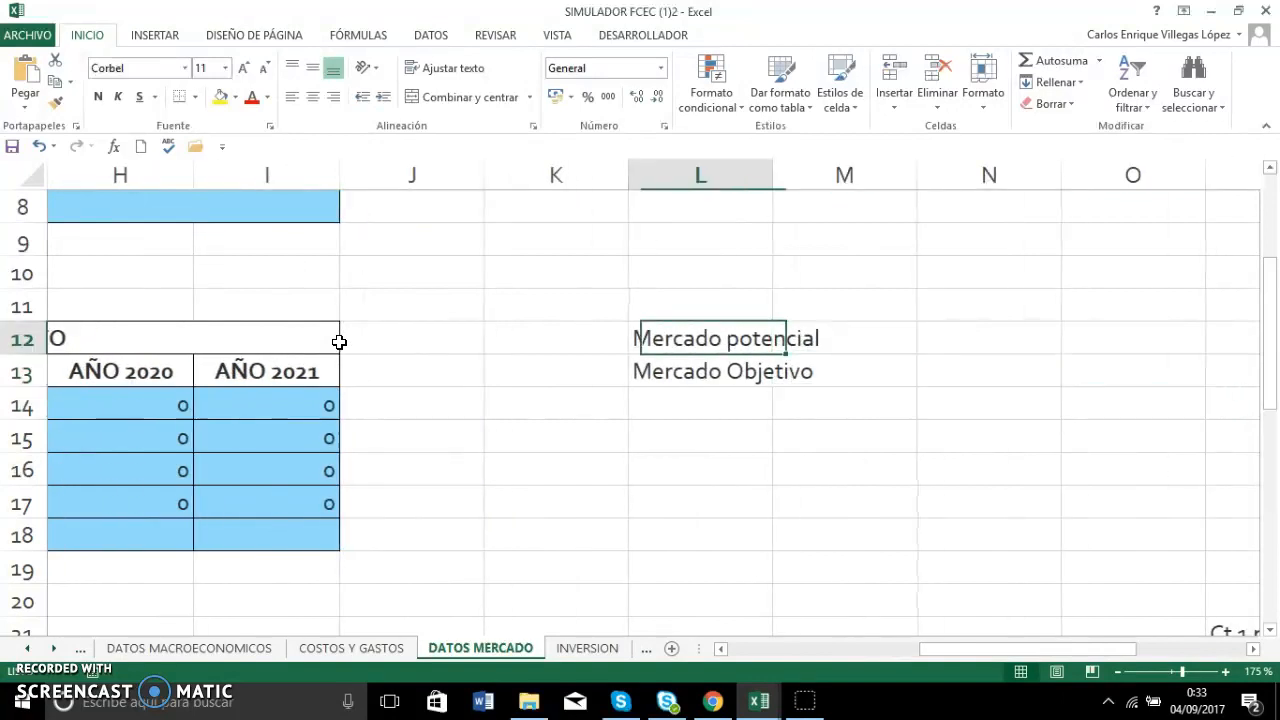
key("Down")
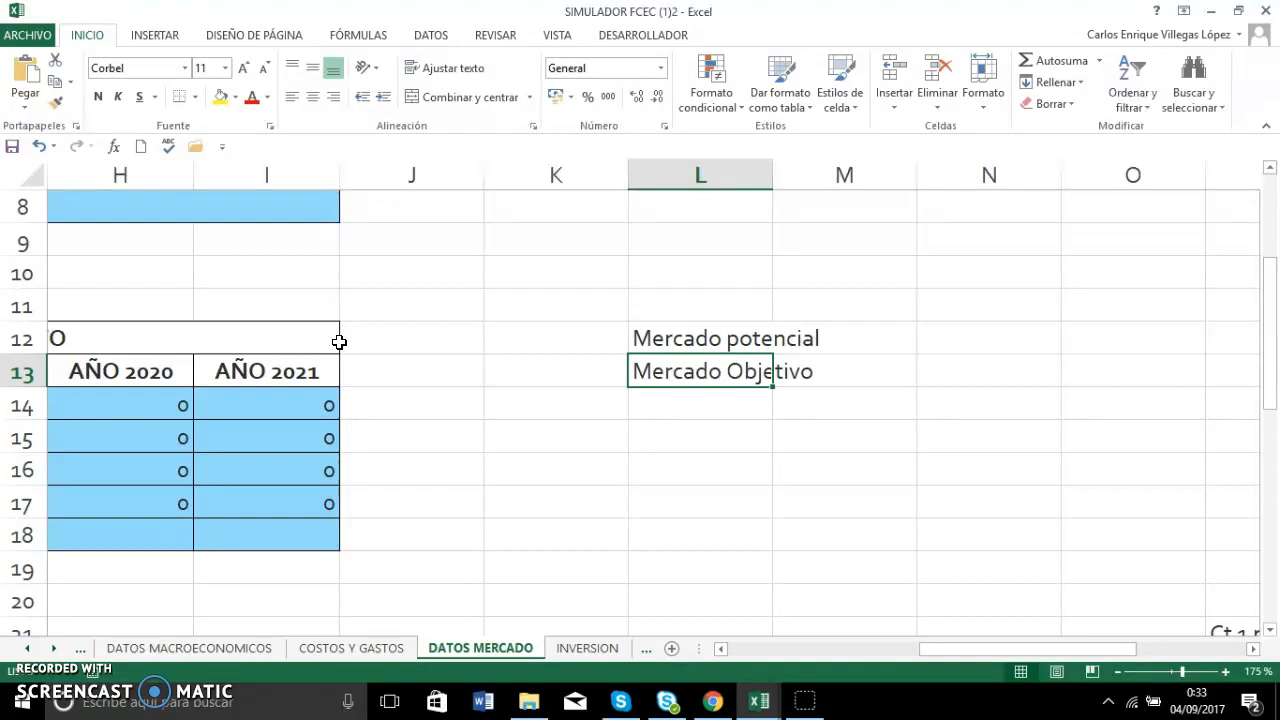
key("Up")
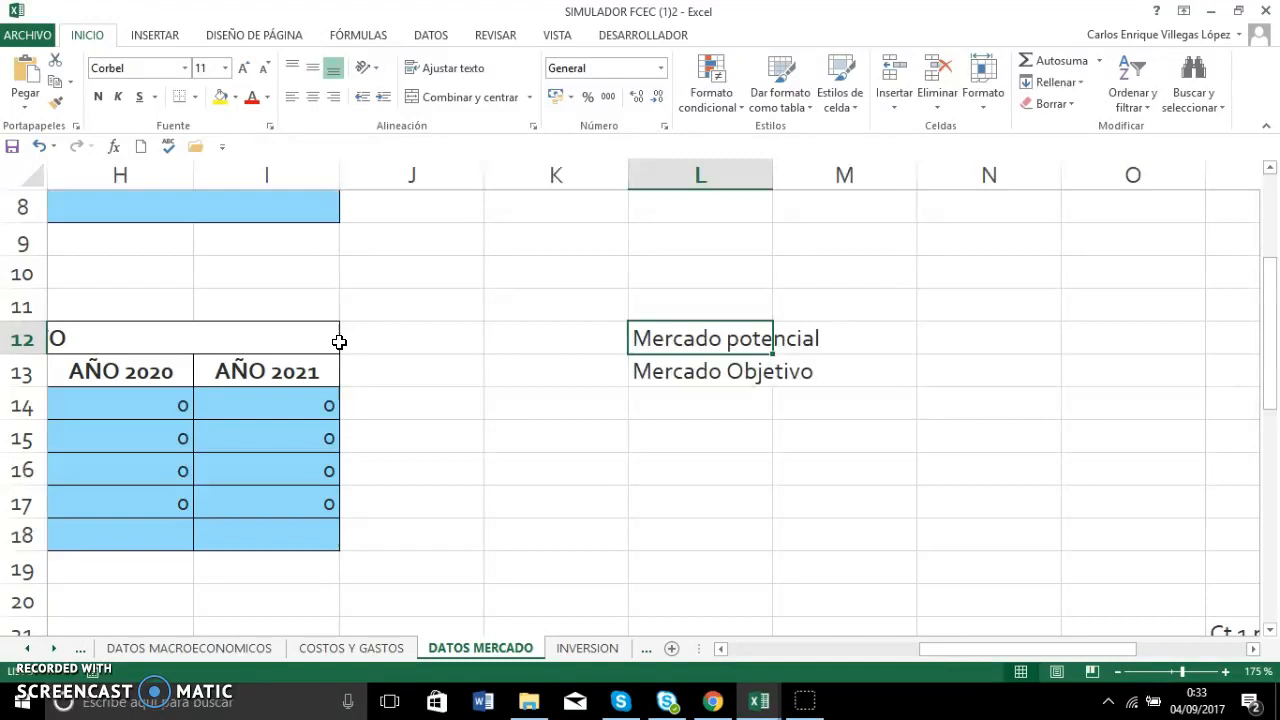
key("Down")
key("Down")
key("Up")
key("Up")
key("Down")
key("Up")
Enter 2350000 as the Mercado potencial value in cell N12.
key("Right")
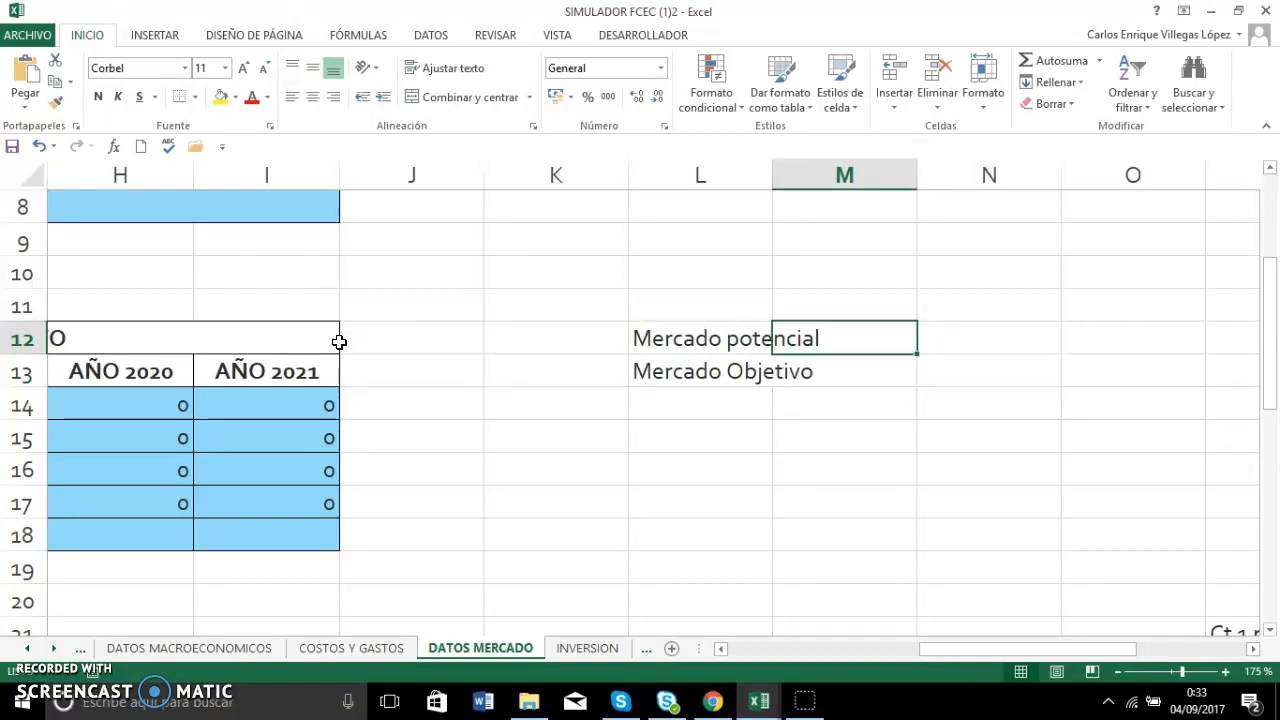
key("Right")
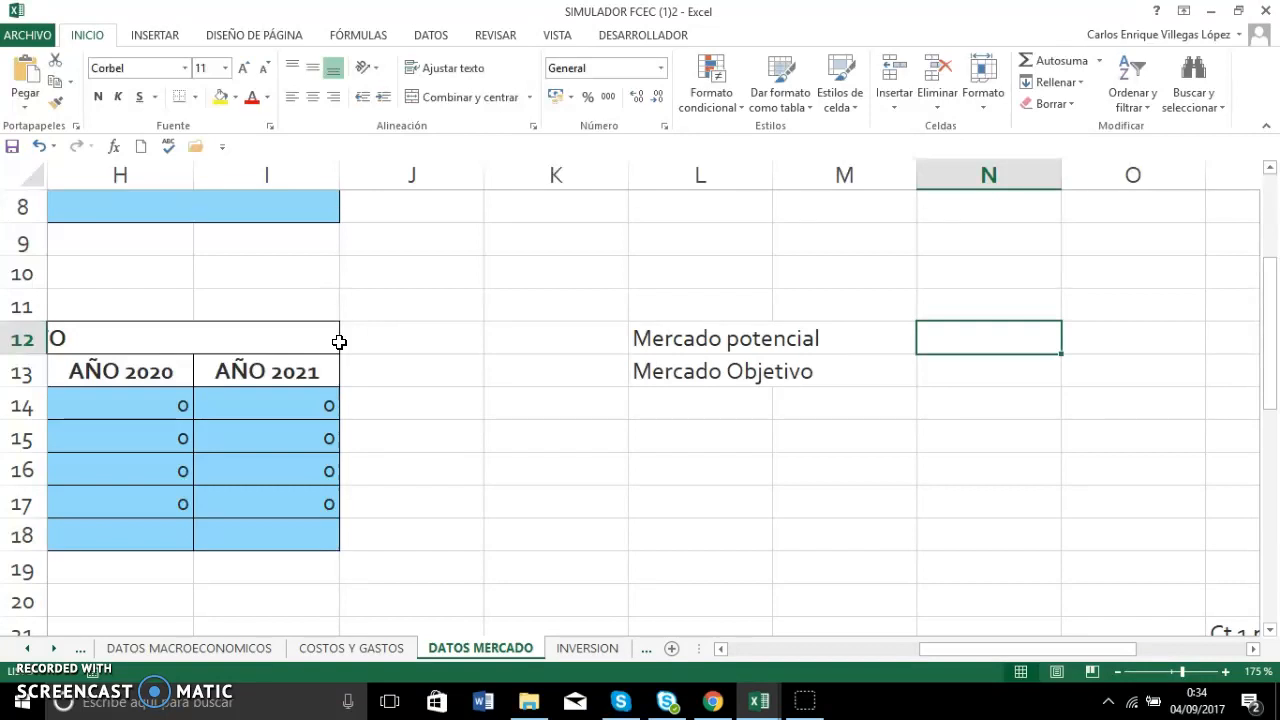
type("23")
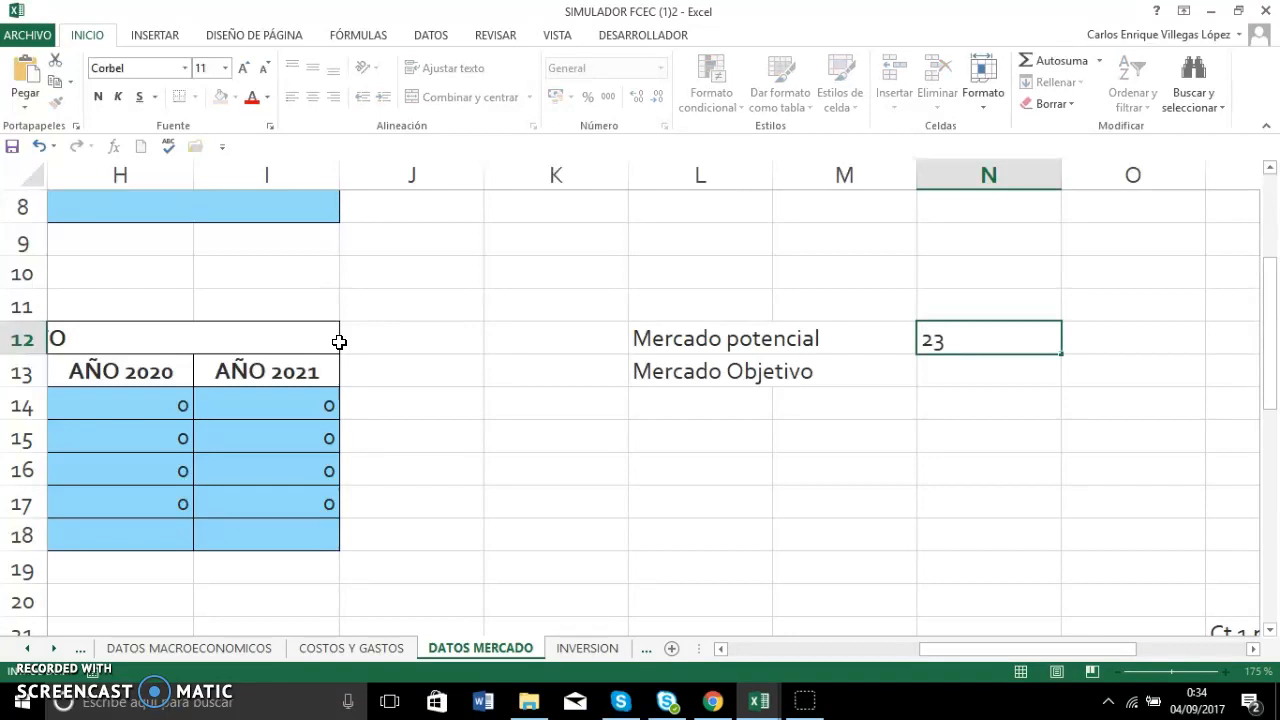
type("50000")
key("Return")
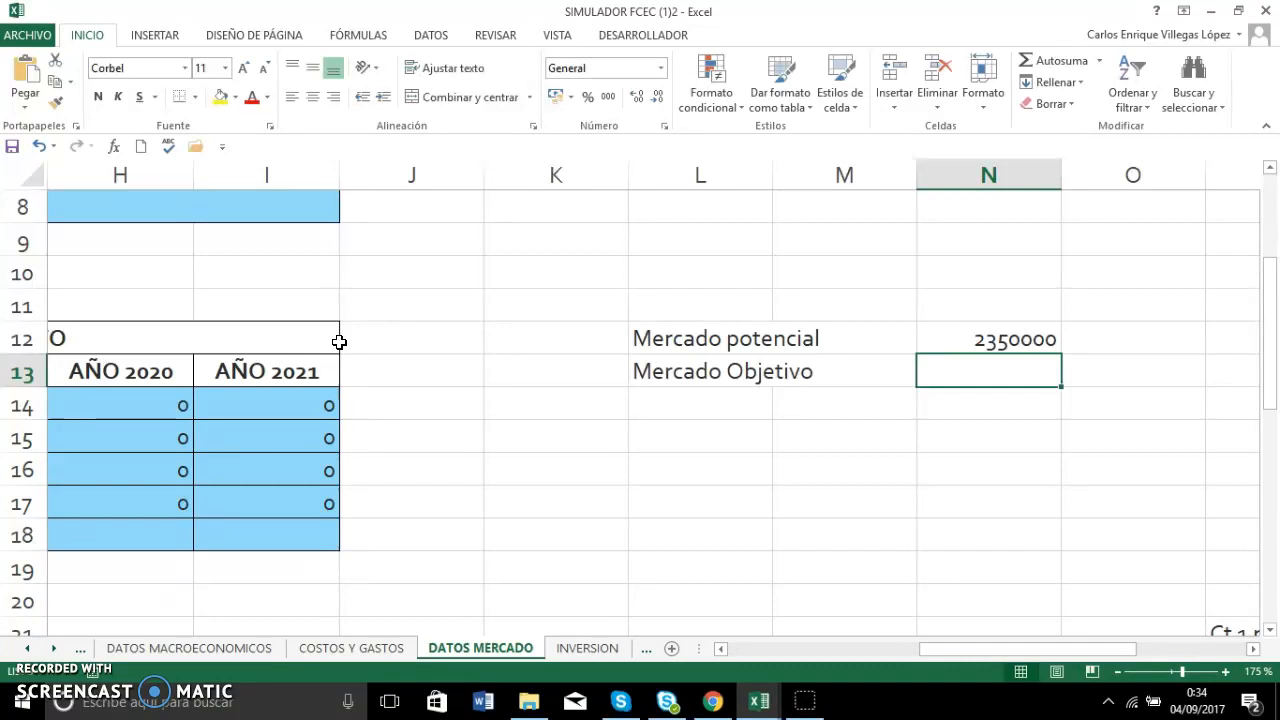
key("Up")
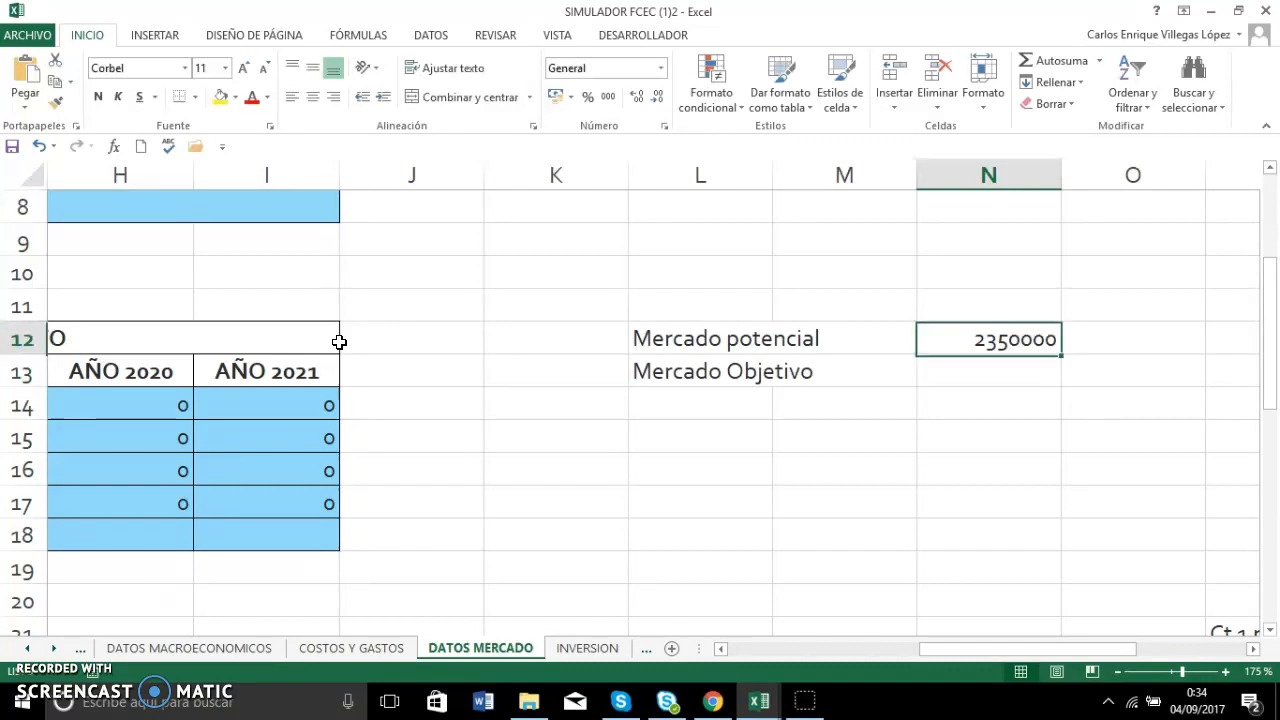
Try calculating Mercado Objetivo in N13 with the formula =N12/12, and clear the cell again.
key("Down")
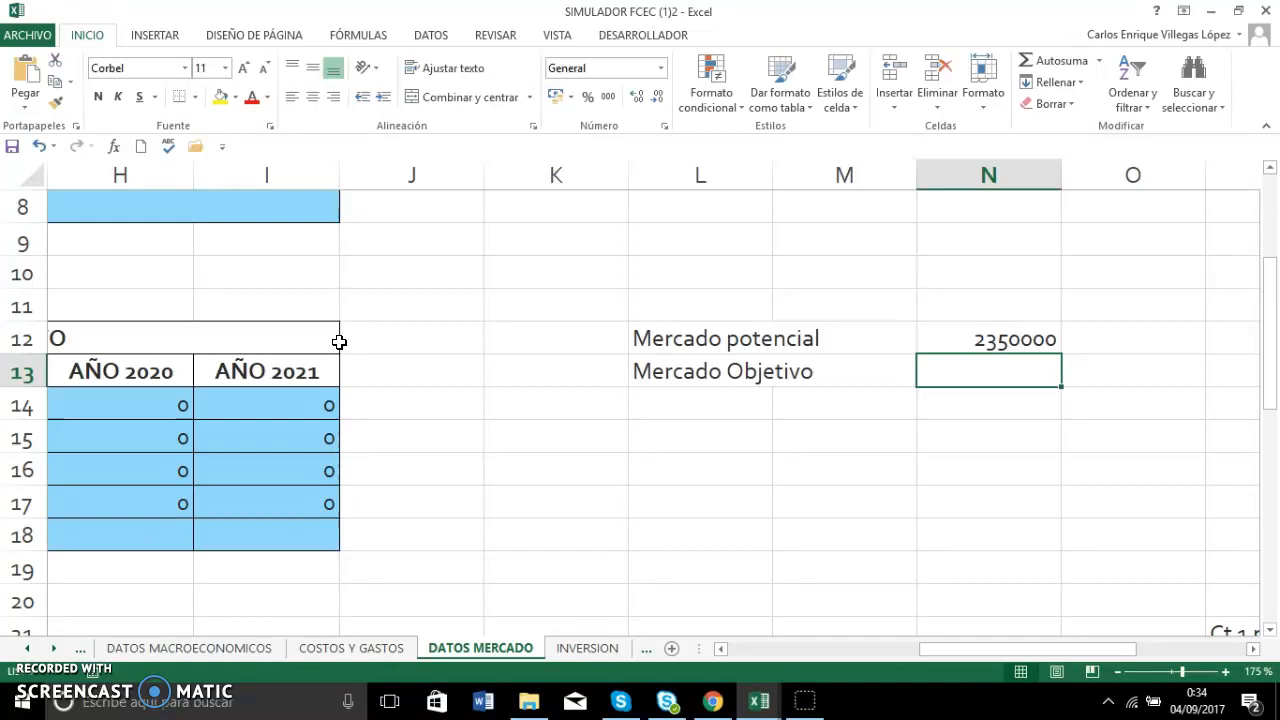
type("=")
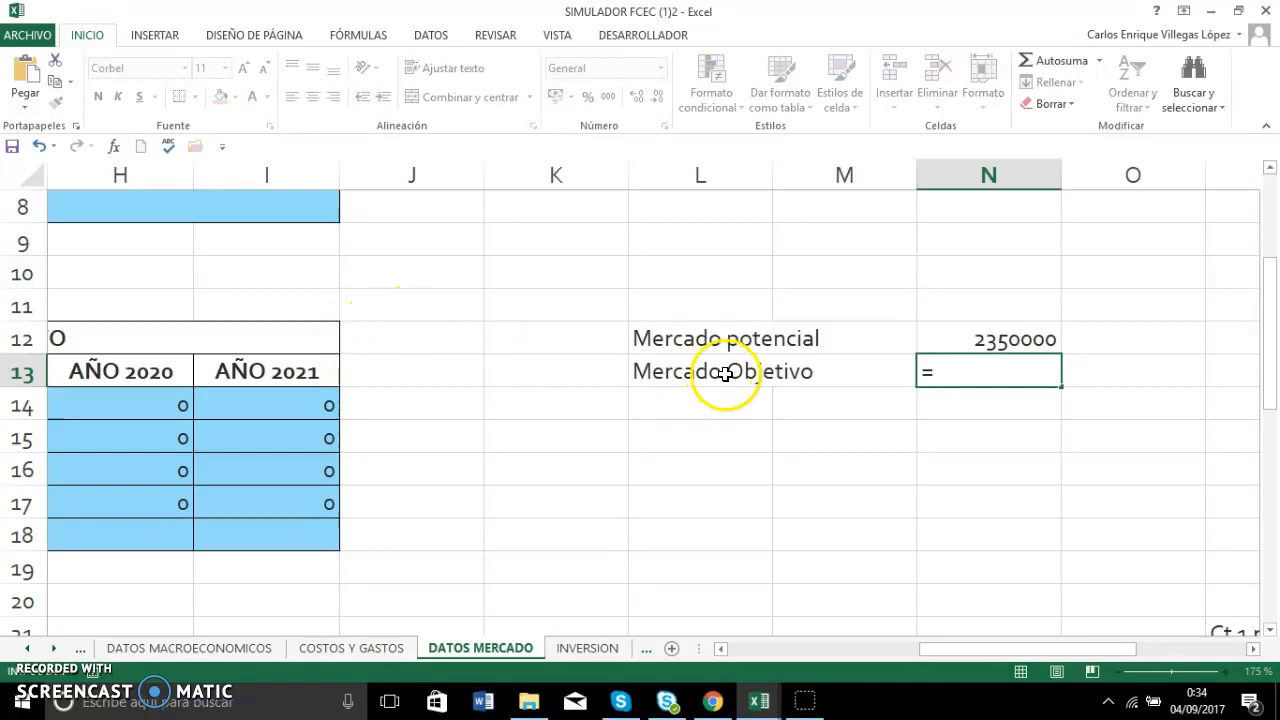
left_click(987, 342)
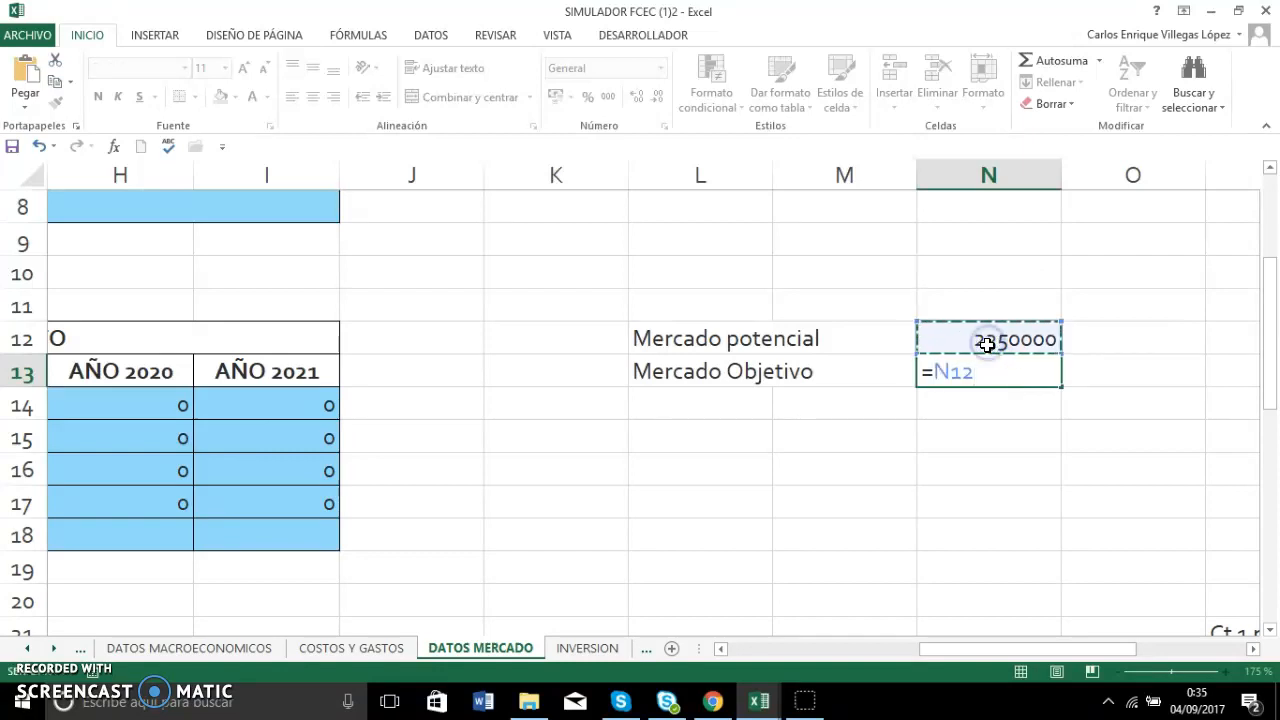
type("/12")
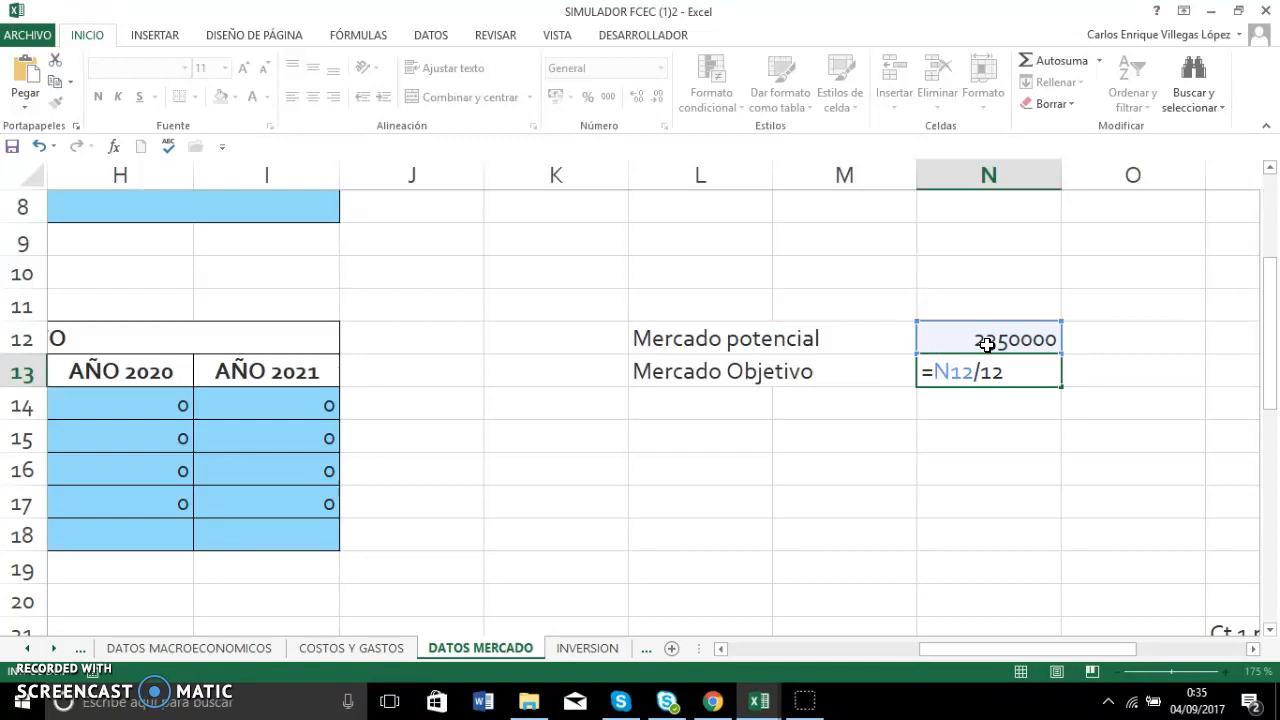
key("Return")
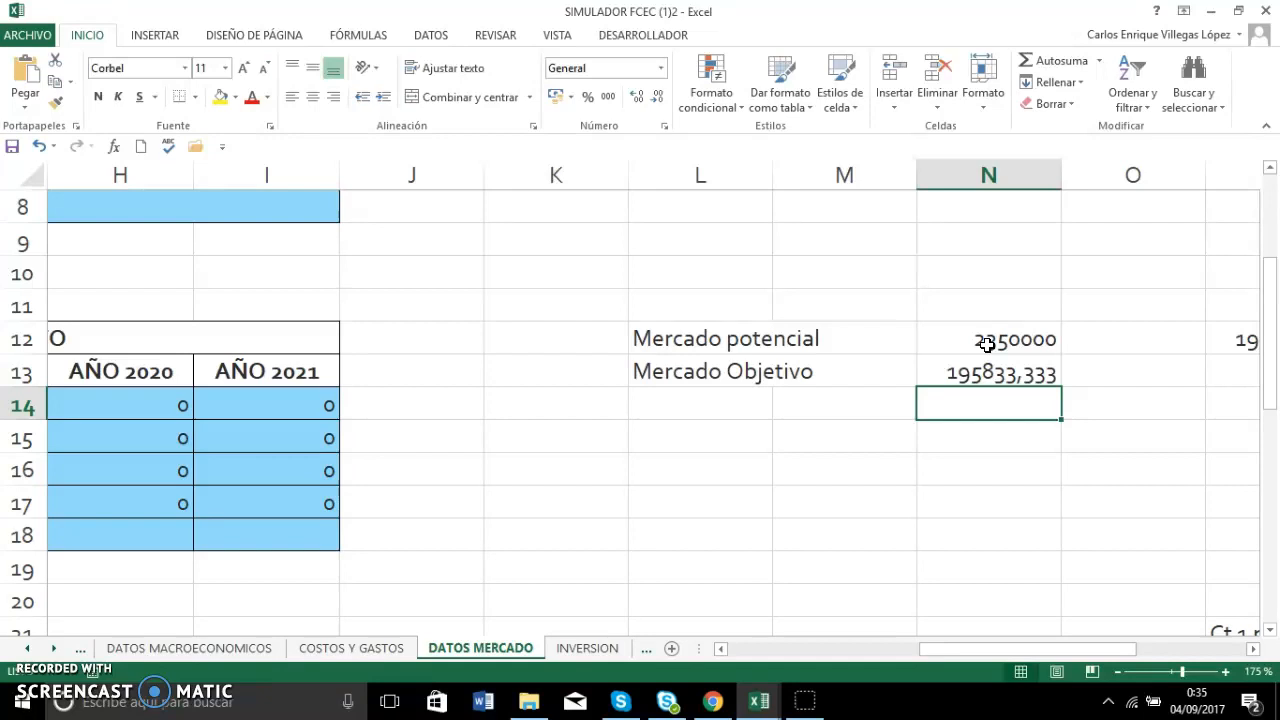
key("Up")
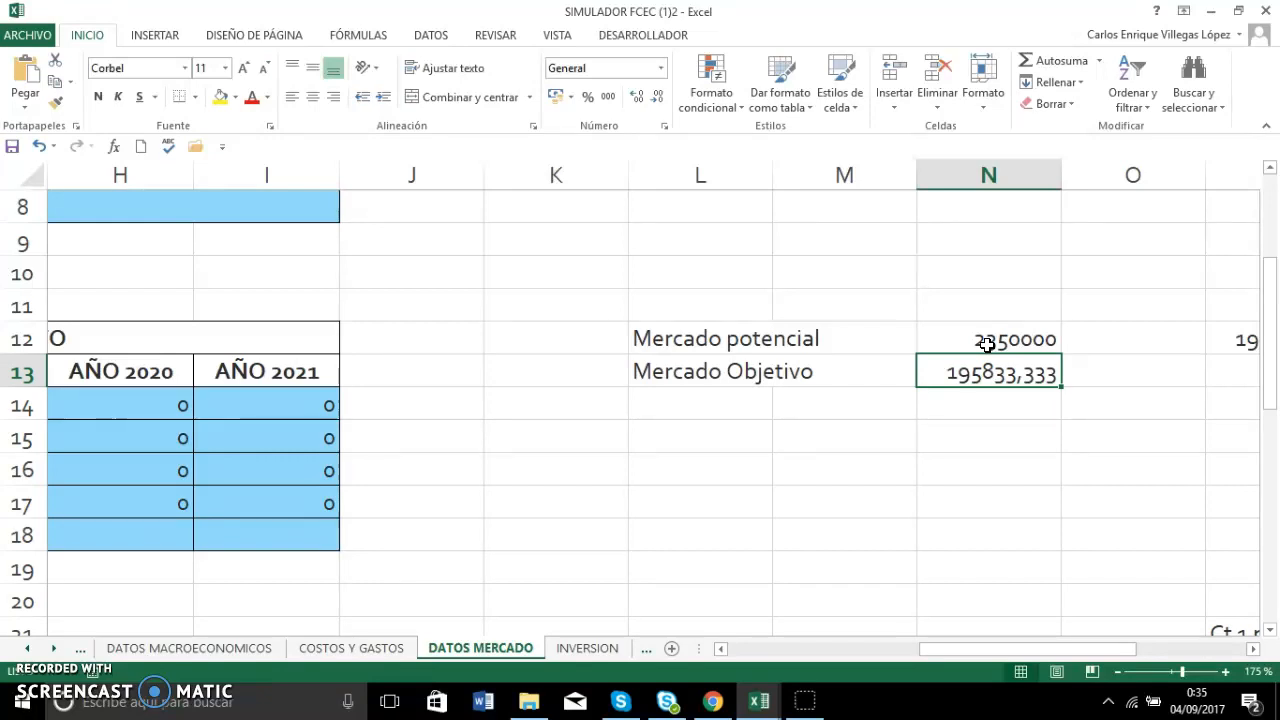
key("Delete")
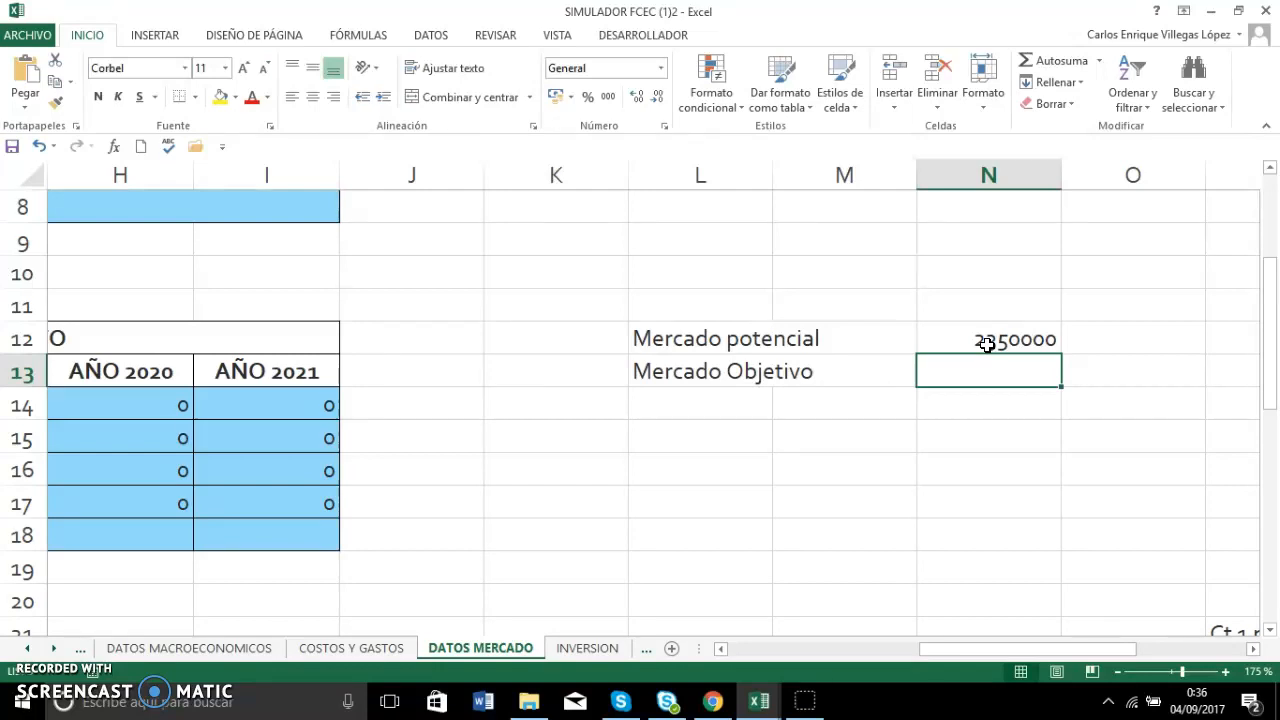
Calculate Mercado Objetivo in N13 as 1% of Mercado potencial with the formula =N12*0,01.
type("=")
left_click(995, 340)
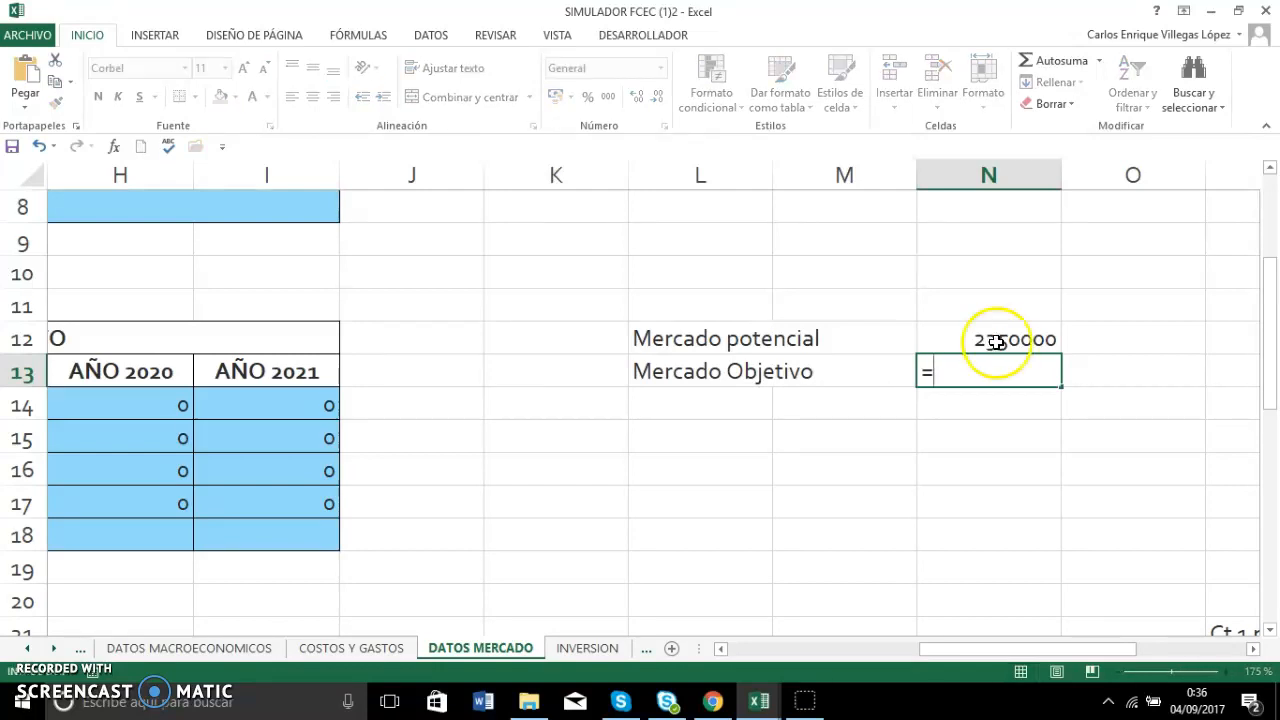
left_click(1000, 341)
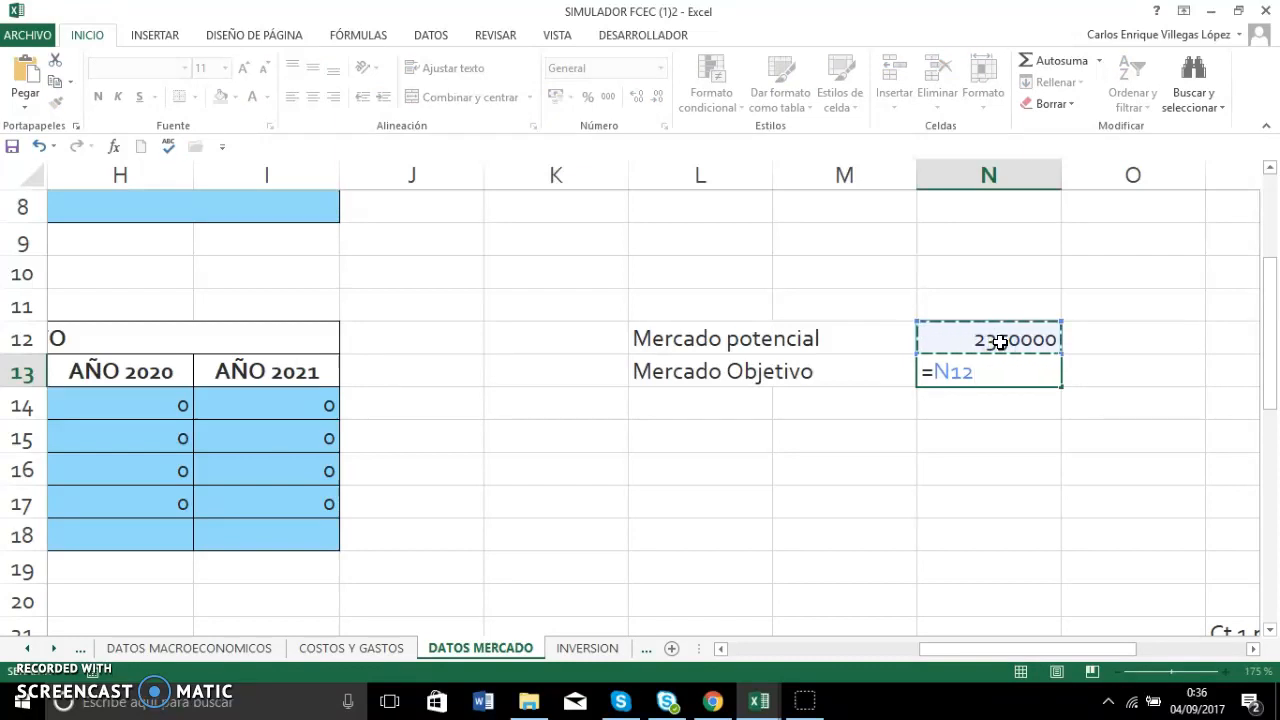
type("*")
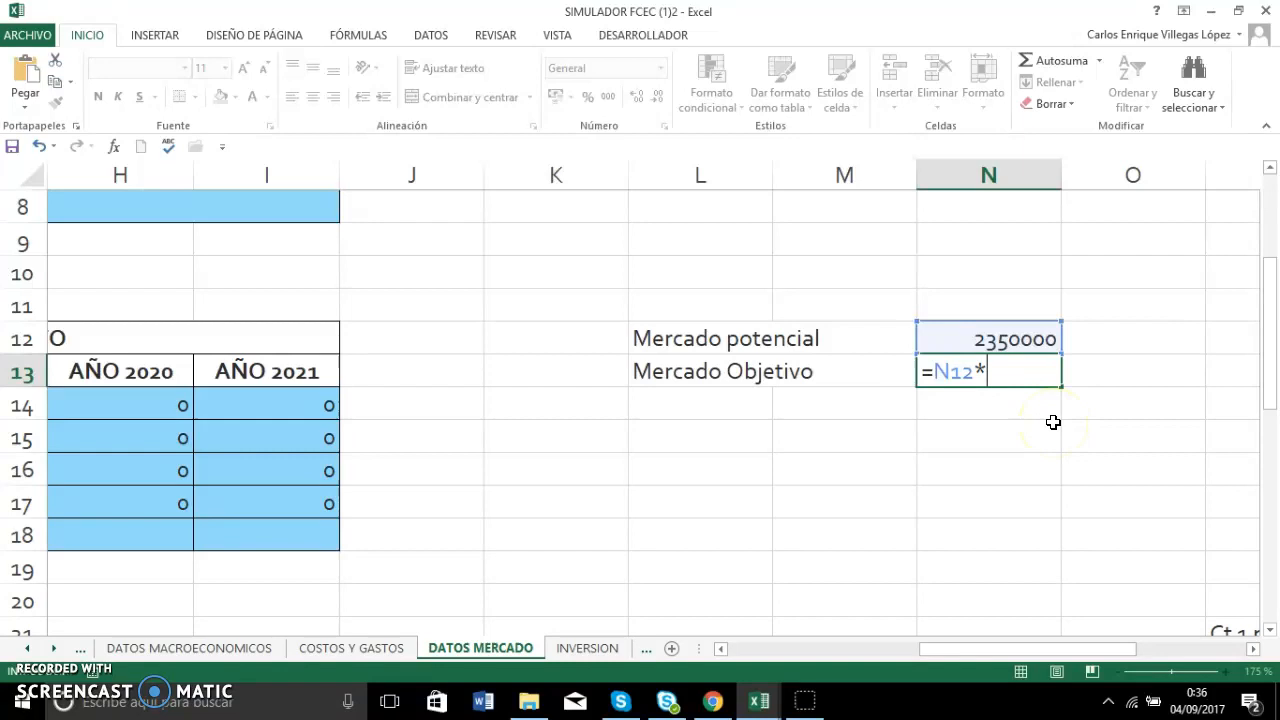
type("0,01")
key("Return")
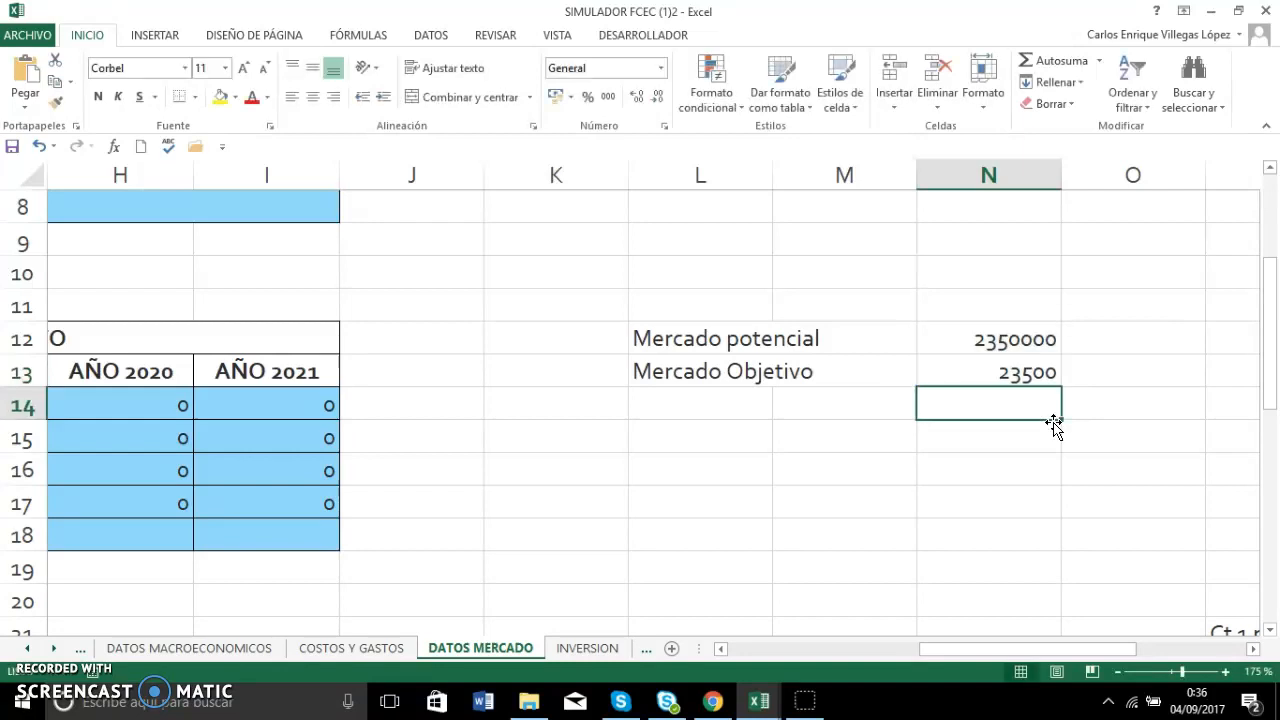
left_click(1009, 385)
left_click(996, 374)
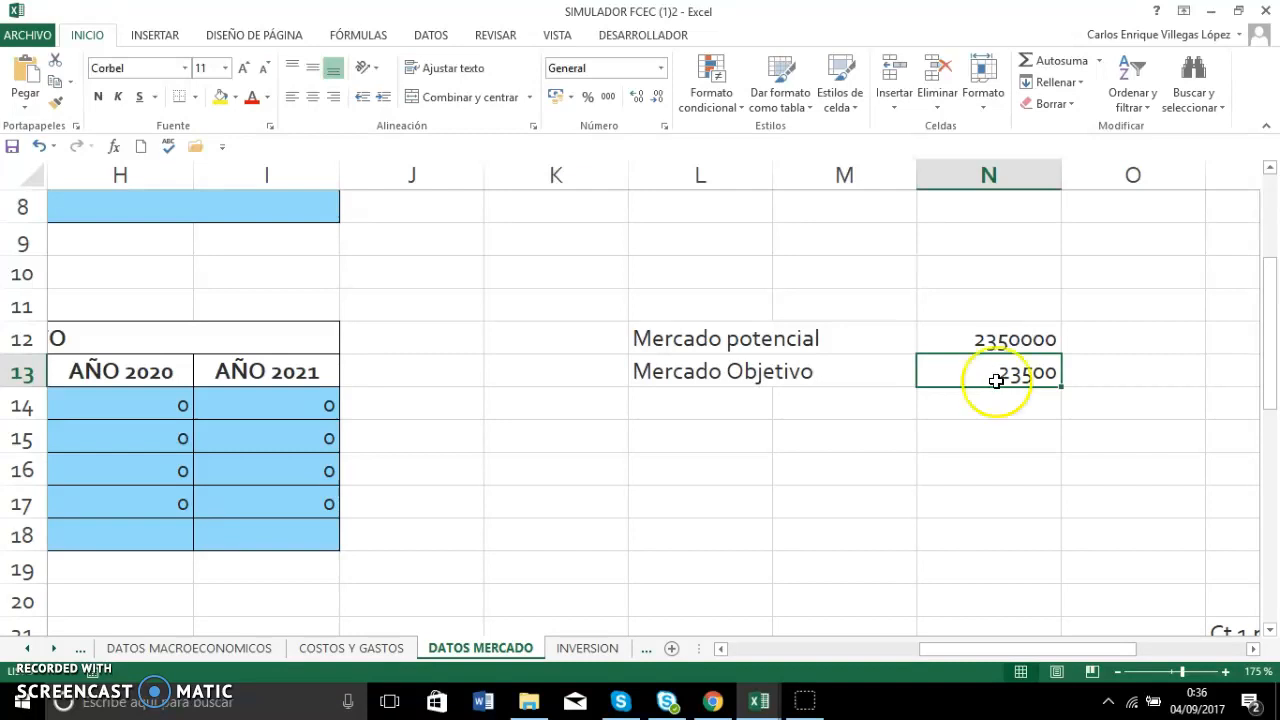
Calculate the monthly share of Mercado Objetivo in N14 with the formula =N13/12.
left_click(1001, 401)
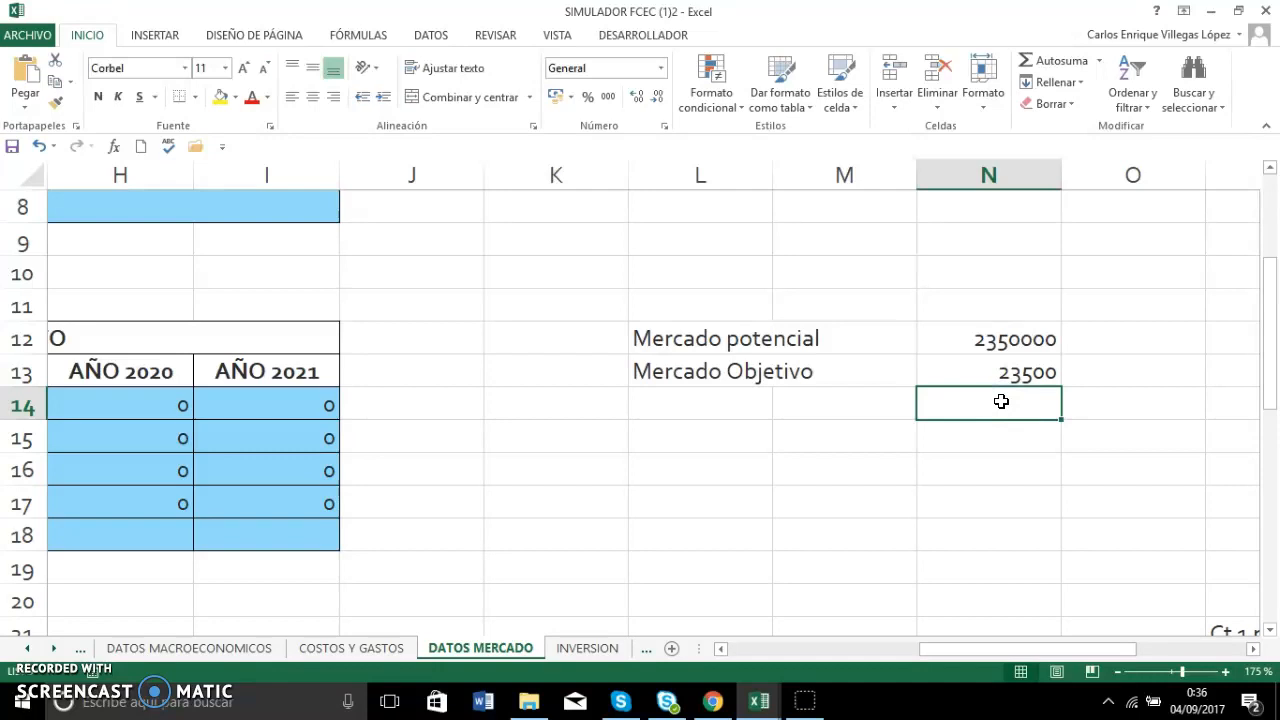
type("=")
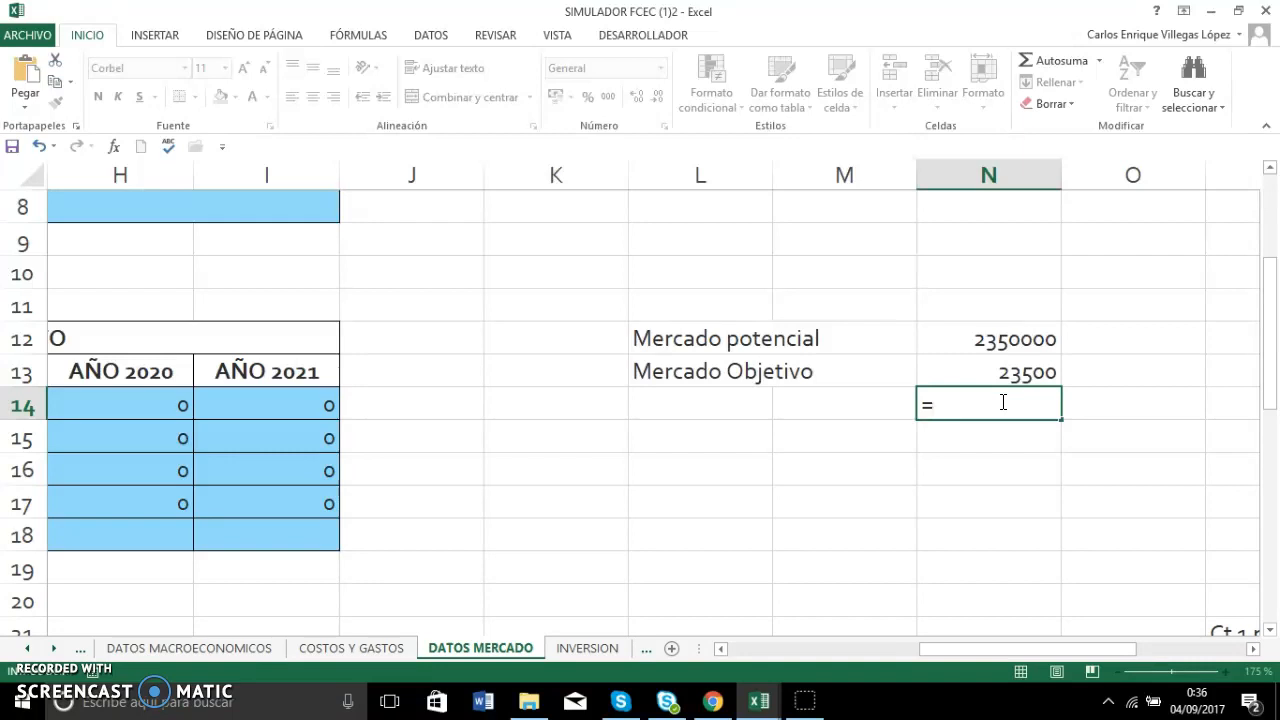
left_click(1011, 374)
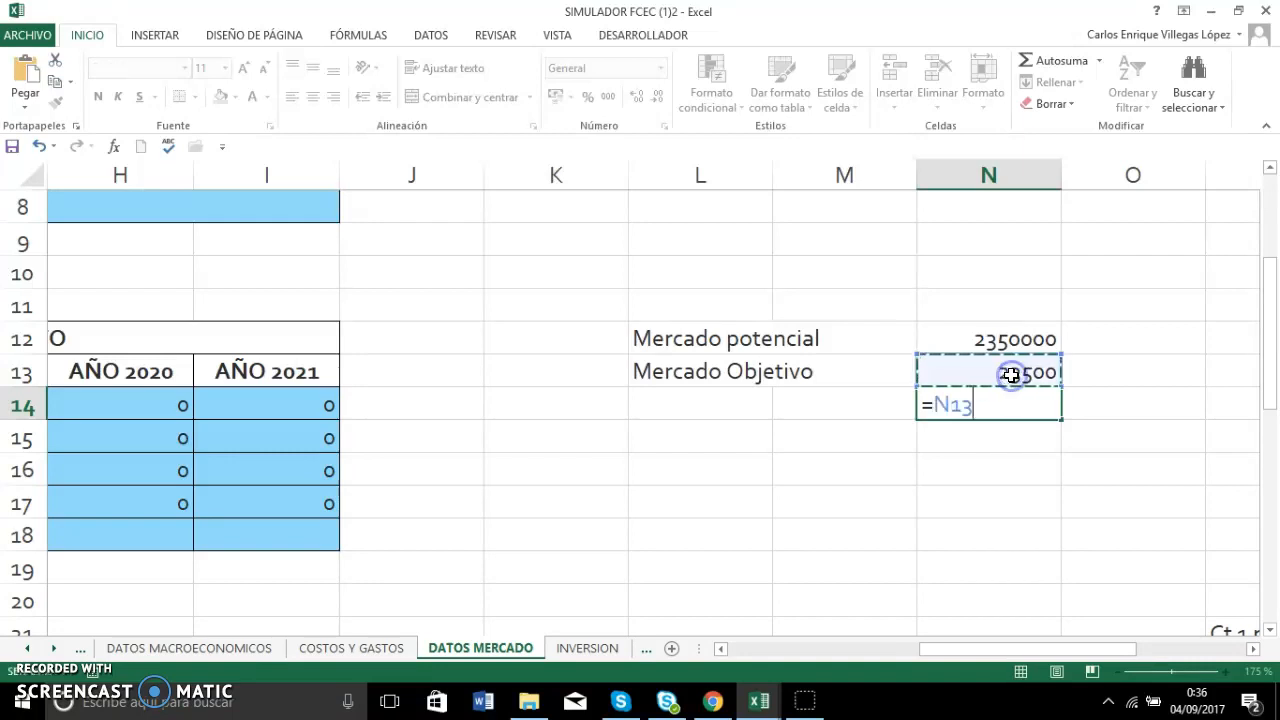
type("/12")
key("Return")
left_click(988, 405)
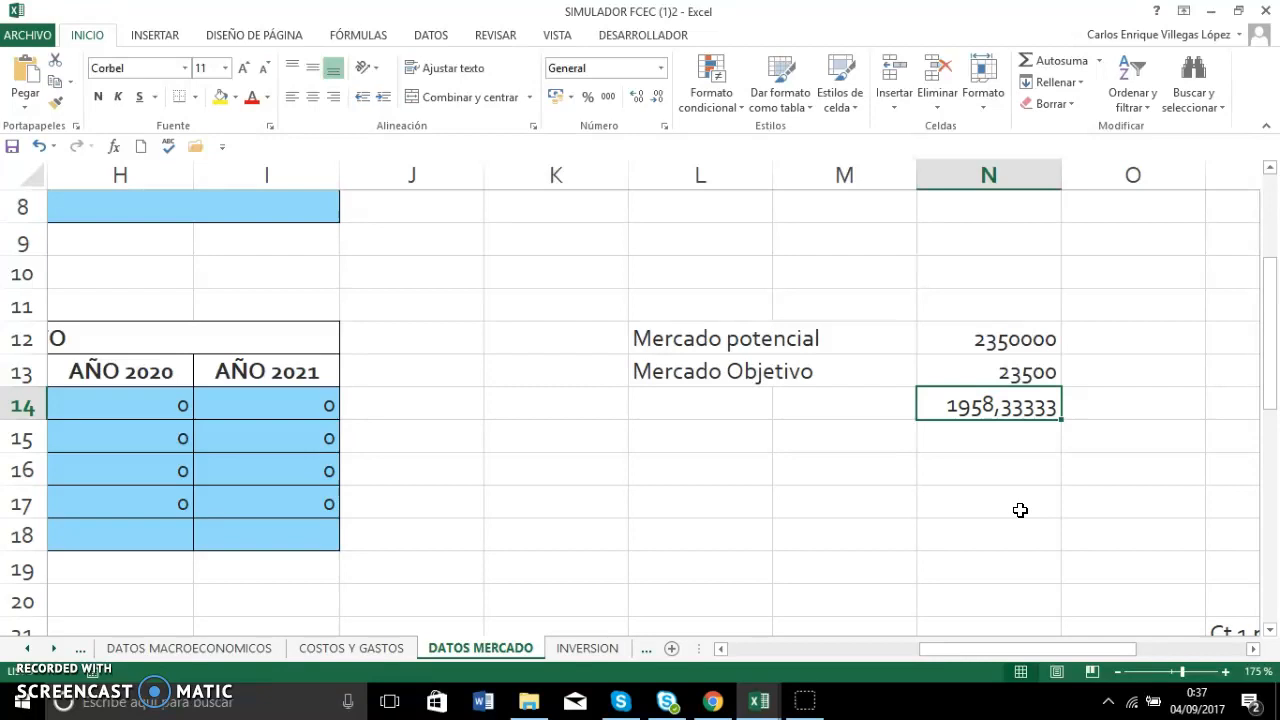
Divide the monthly market in N14 by 25 in cell N15 with the formula =N14/25.
left_click(997, 441)
type("=")
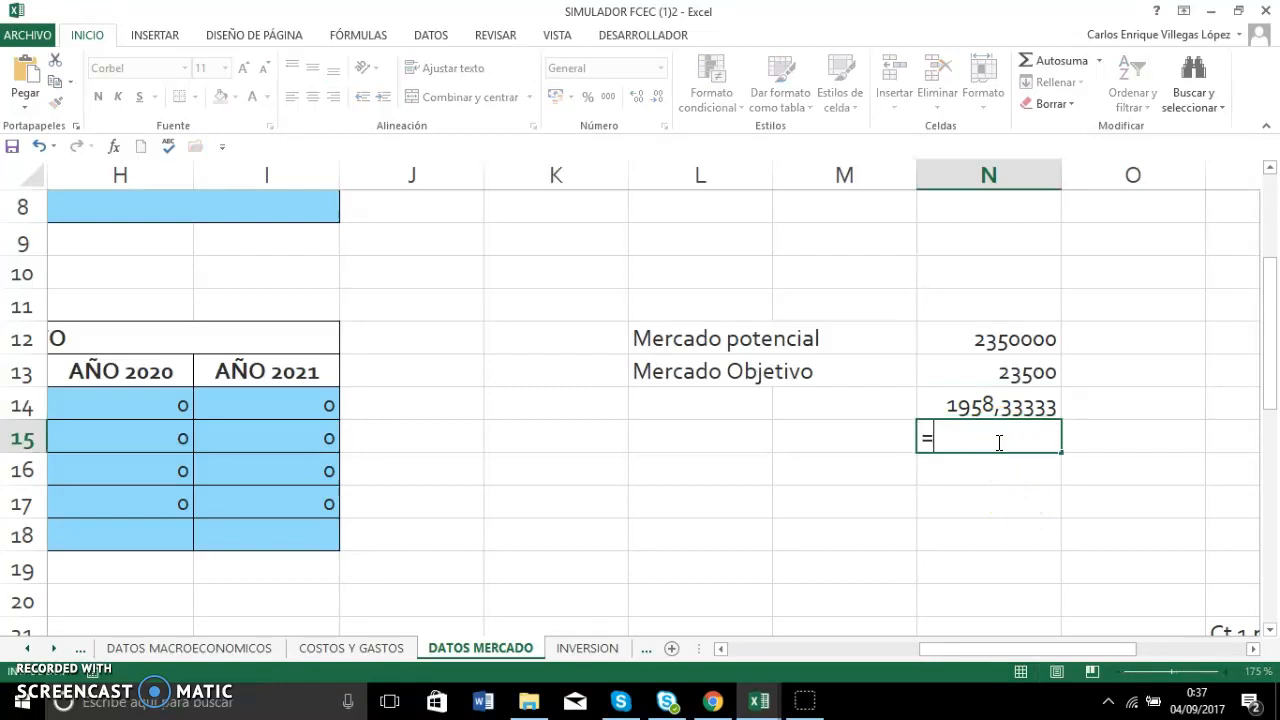
left_click(980, 406)
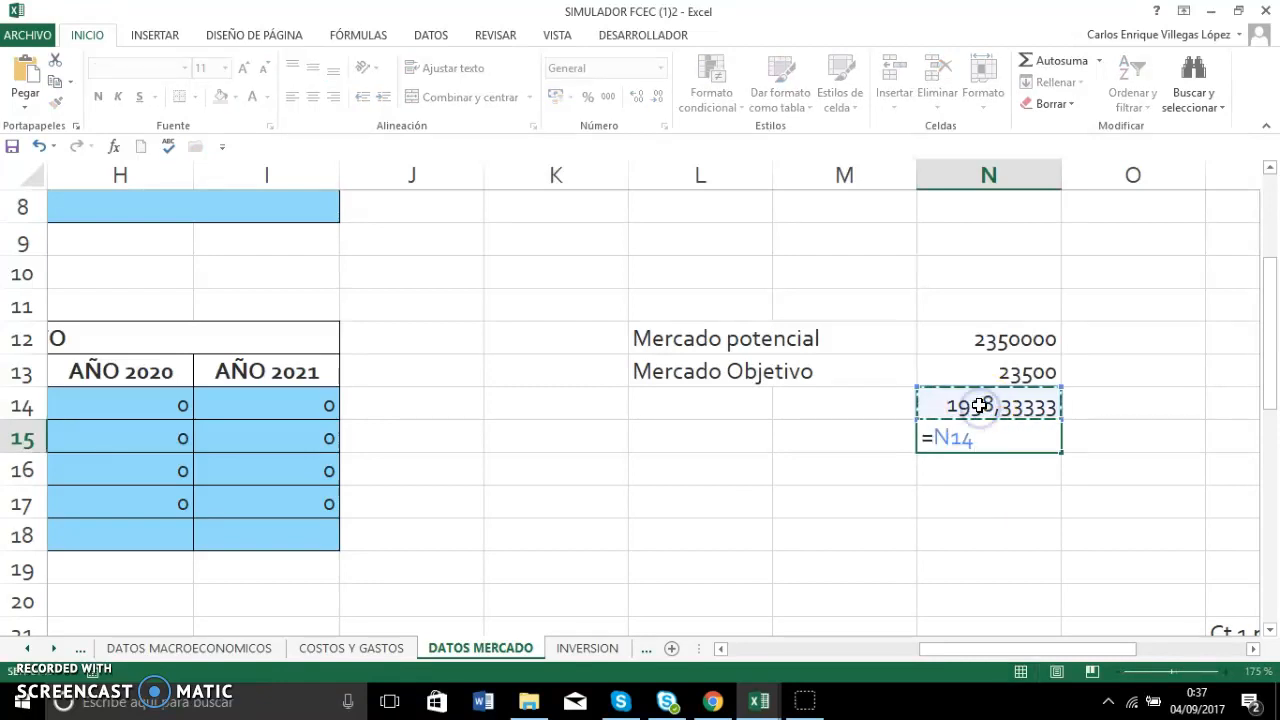
type("/25")
key("Return")
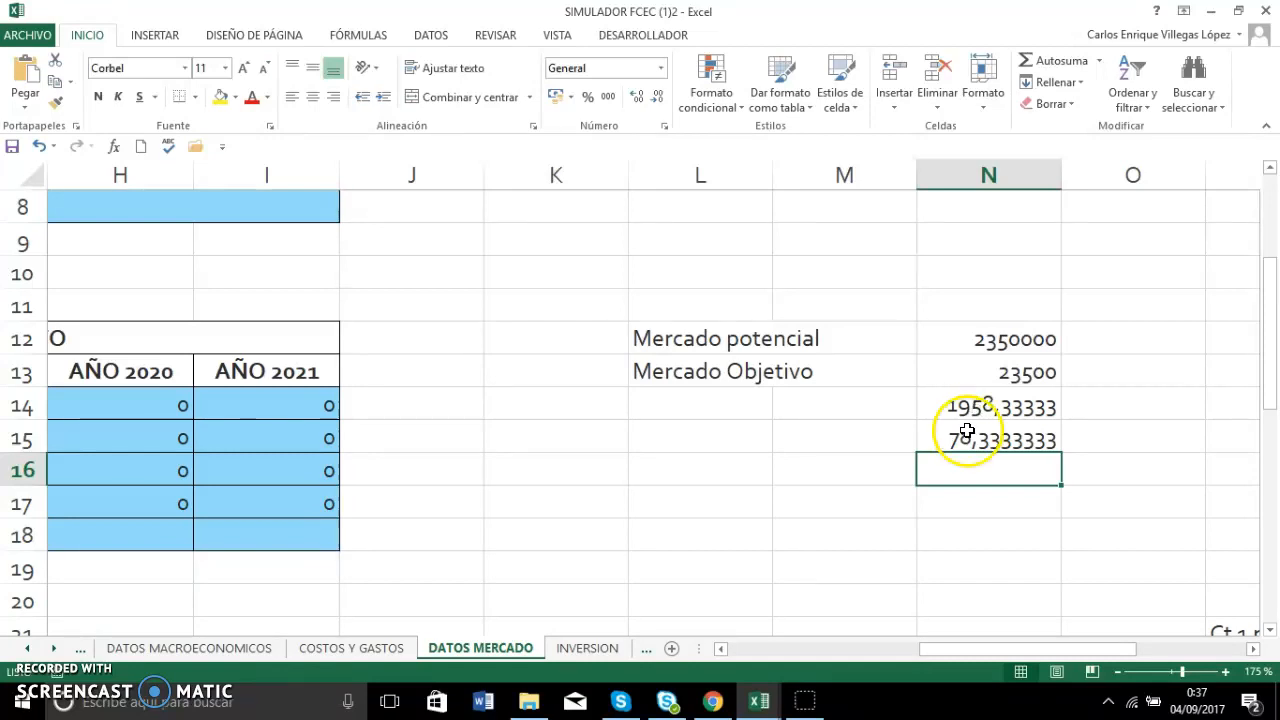
Try a 3% share for Mercado Objetivo by changing the N13 formula to =N12*0,03.
double_click(978, 371)
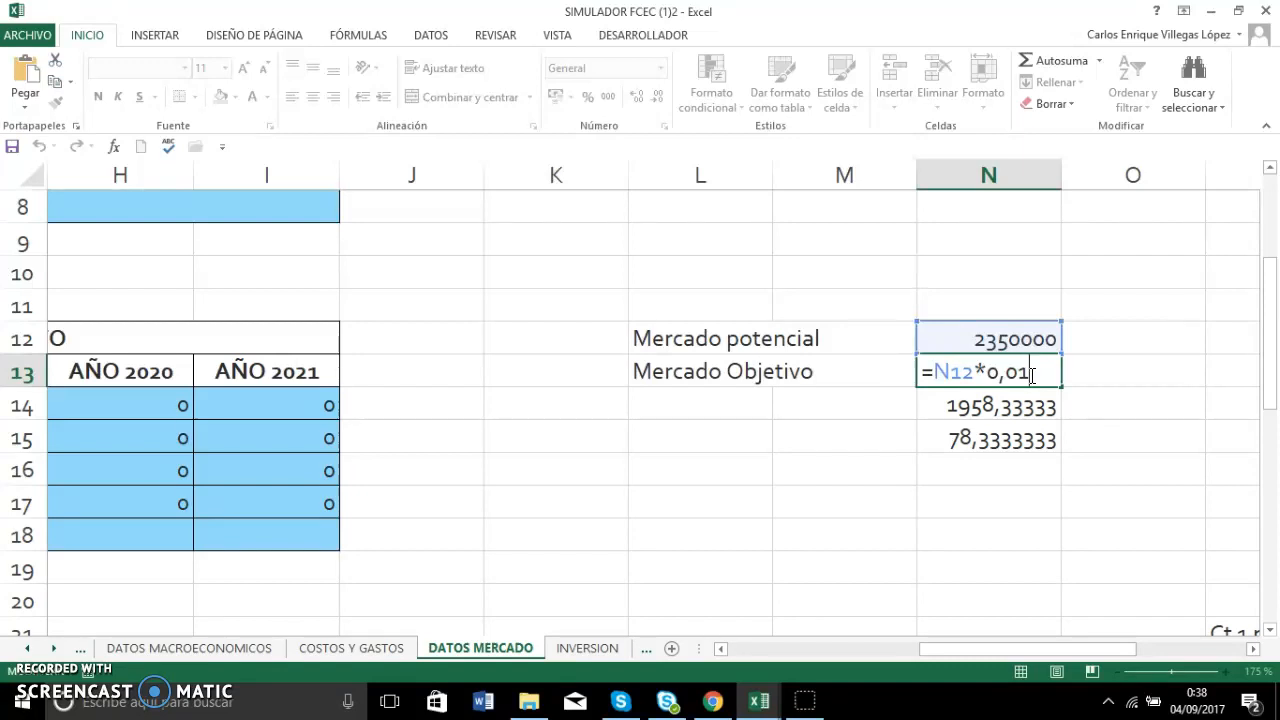
key("BackSpace")
type("3")
key("Return")
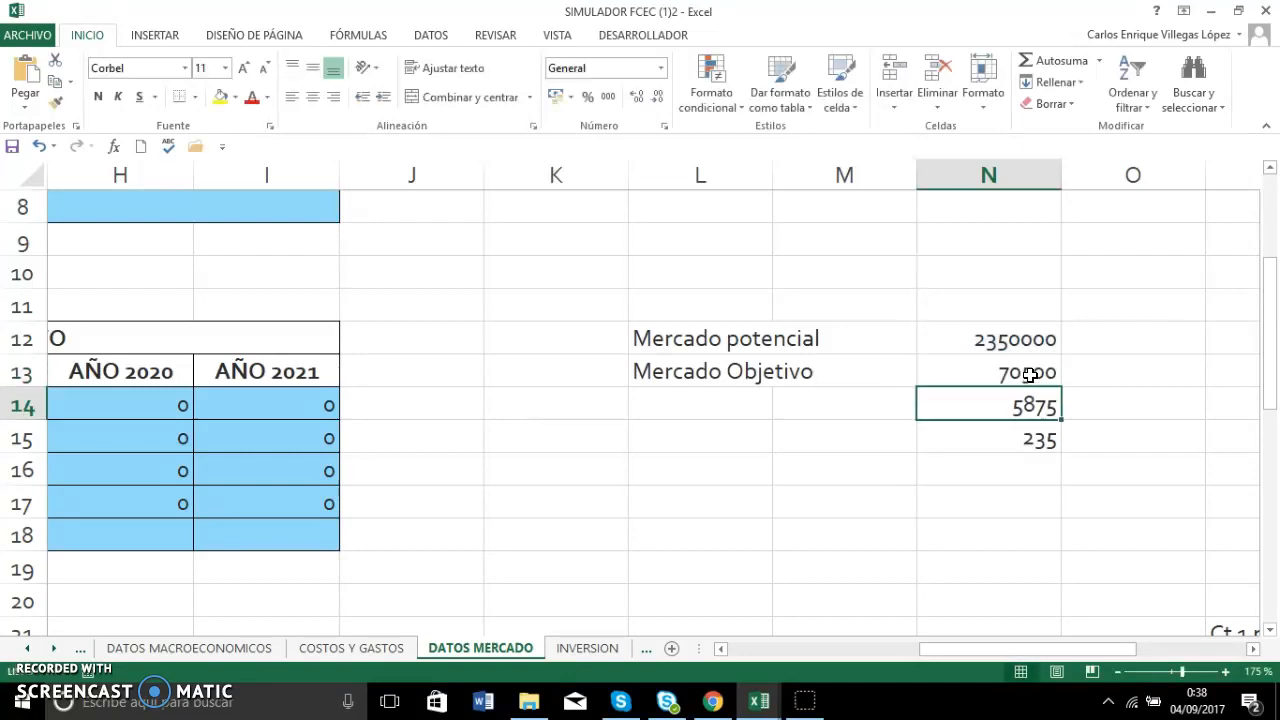
left_click(1015, 438)
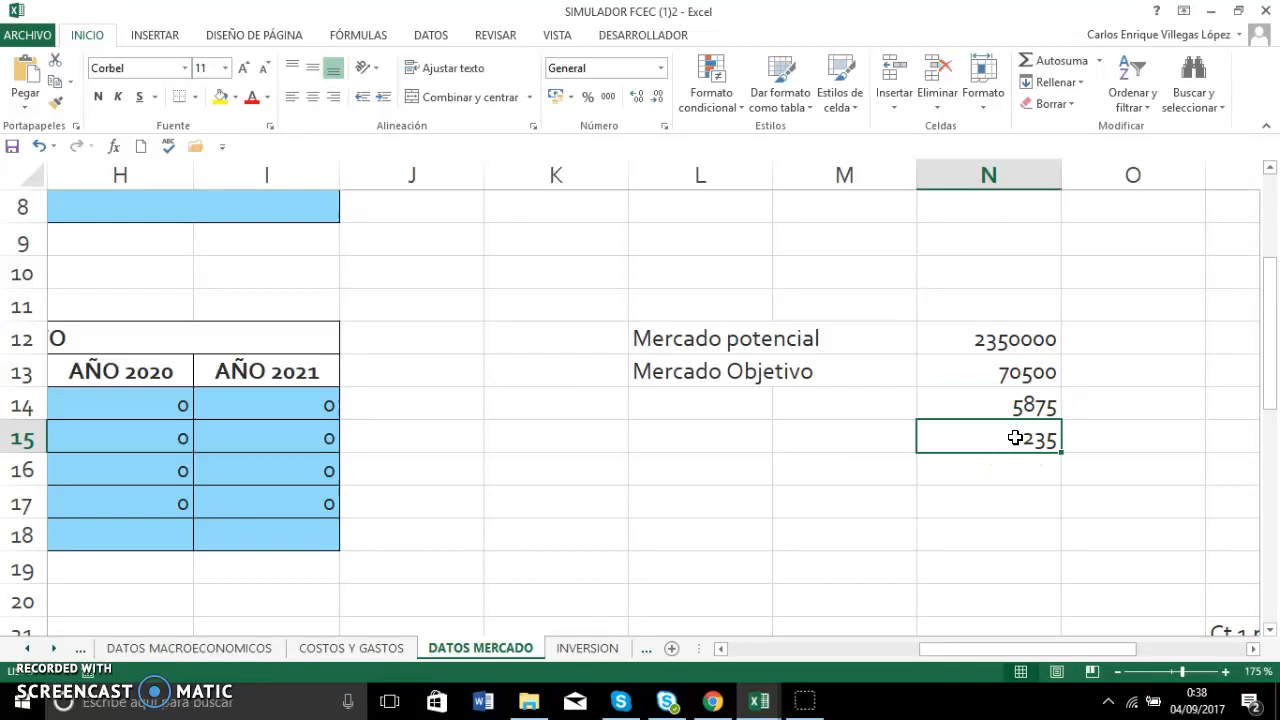
Set the Mercado Objetivo share back to 1% by changing the N13 formula to =N12*0,01.
left_click(990, 375)
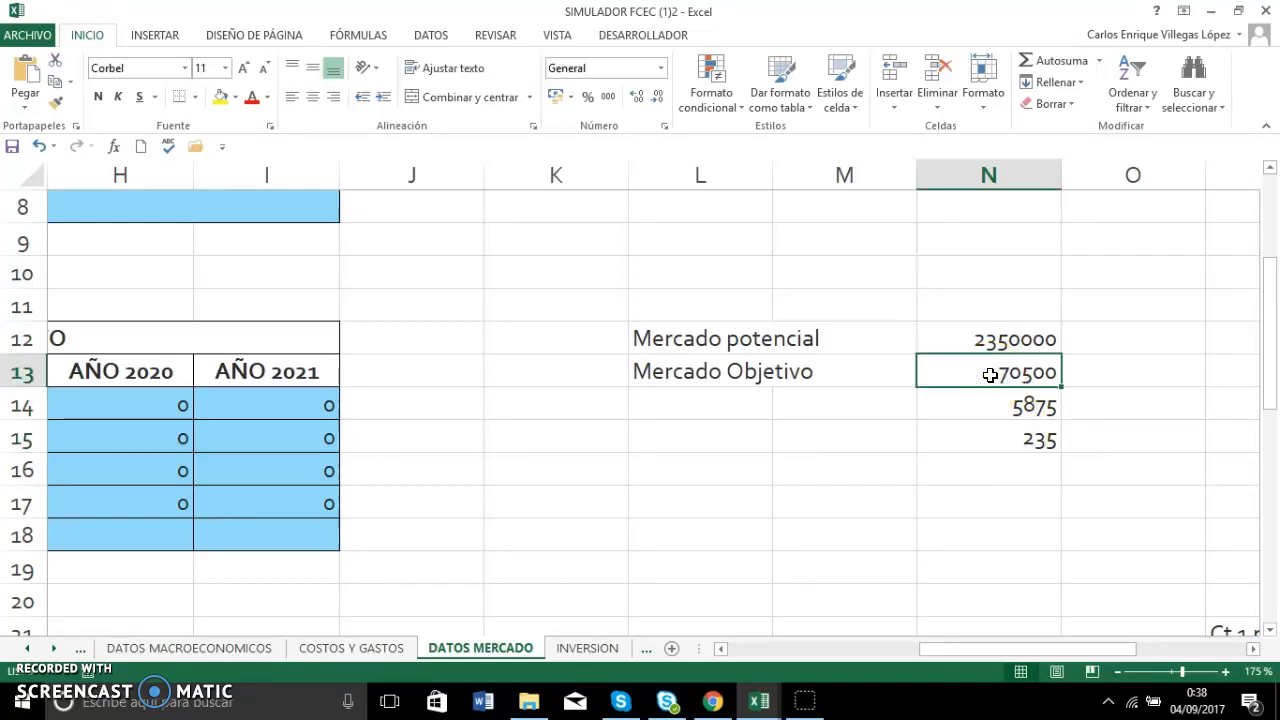
left_click(990, 375)
type("=N12*0,03")
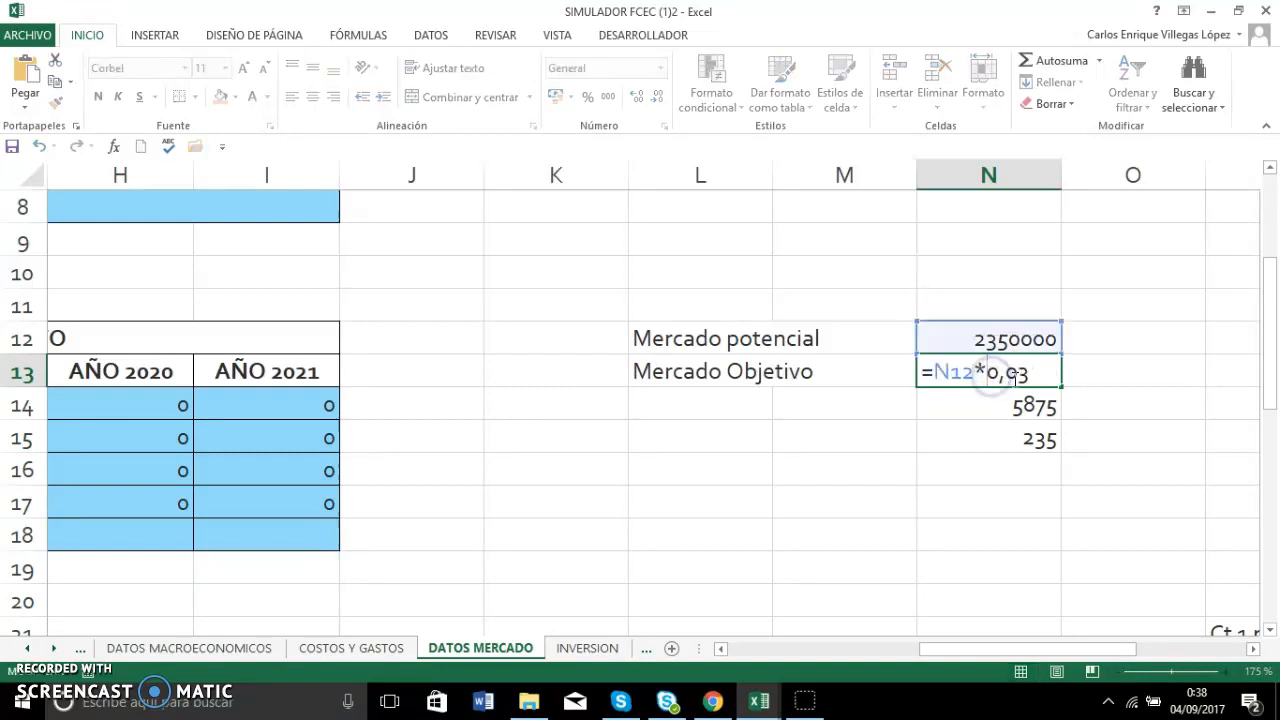
left_click(1033, 376)
key("BackSpace")
type("1")
key("Return")
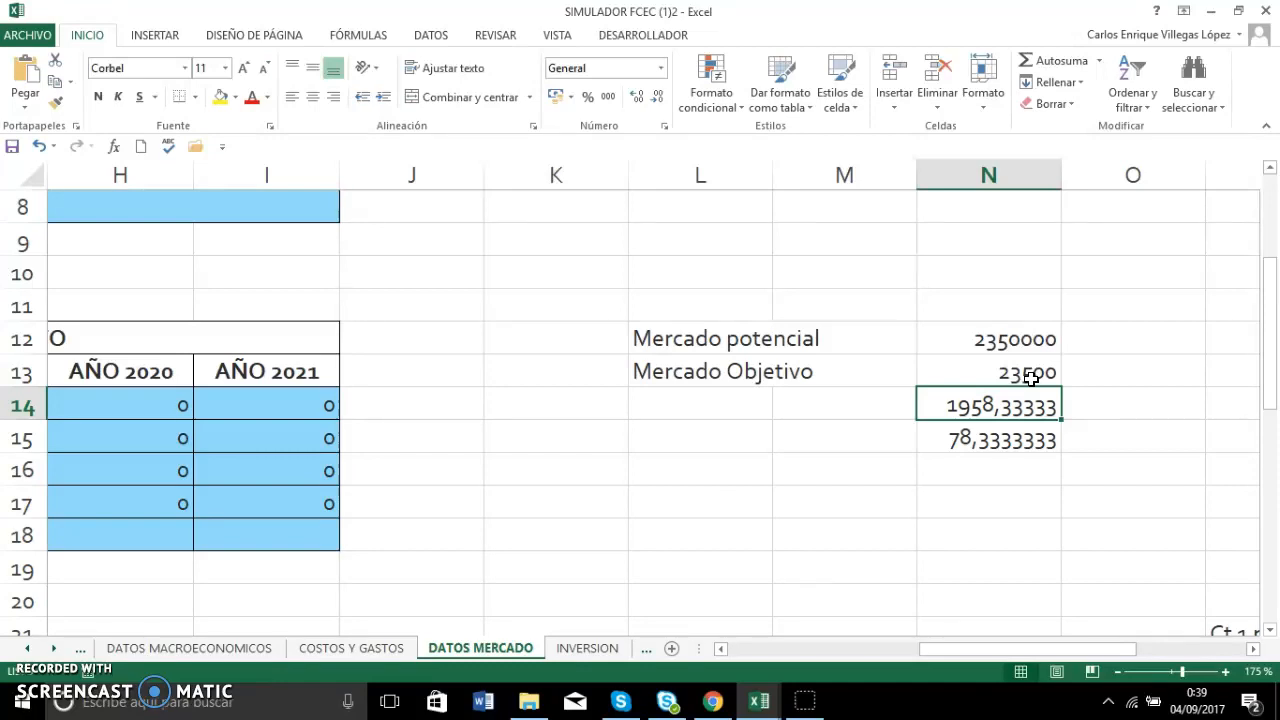
left_click(1031, 378)
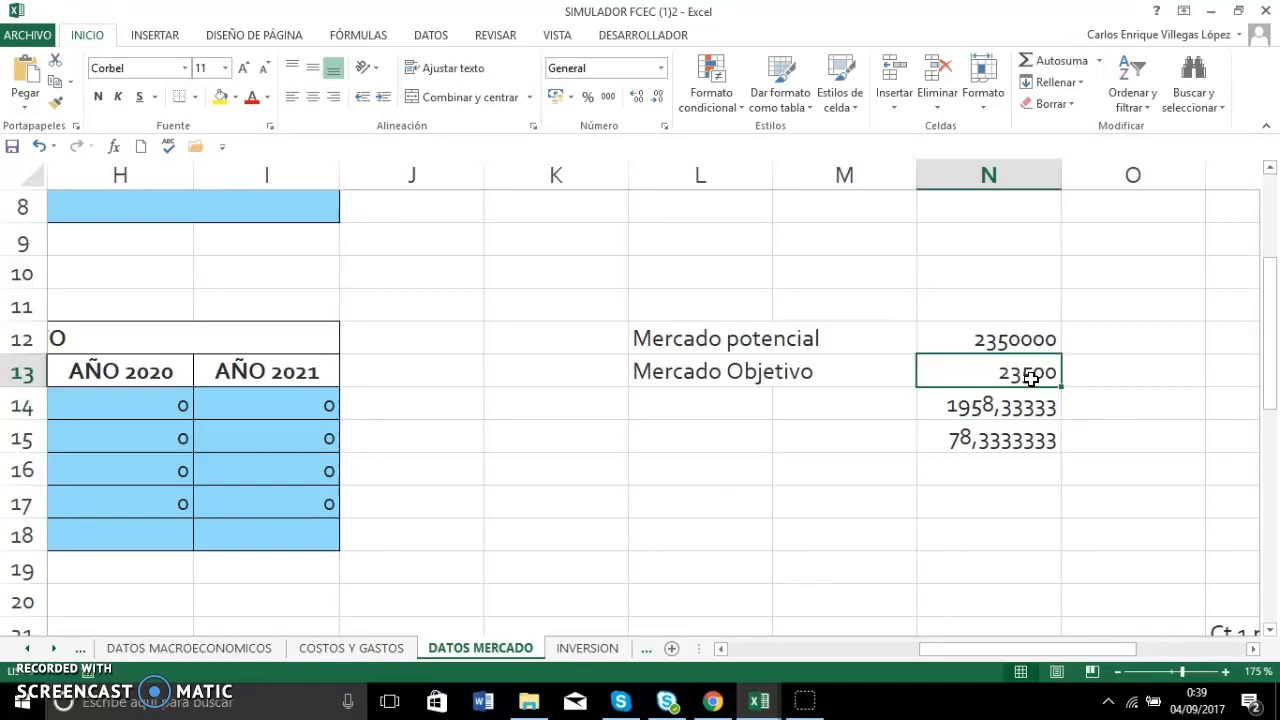
key("Down")
key("Down")
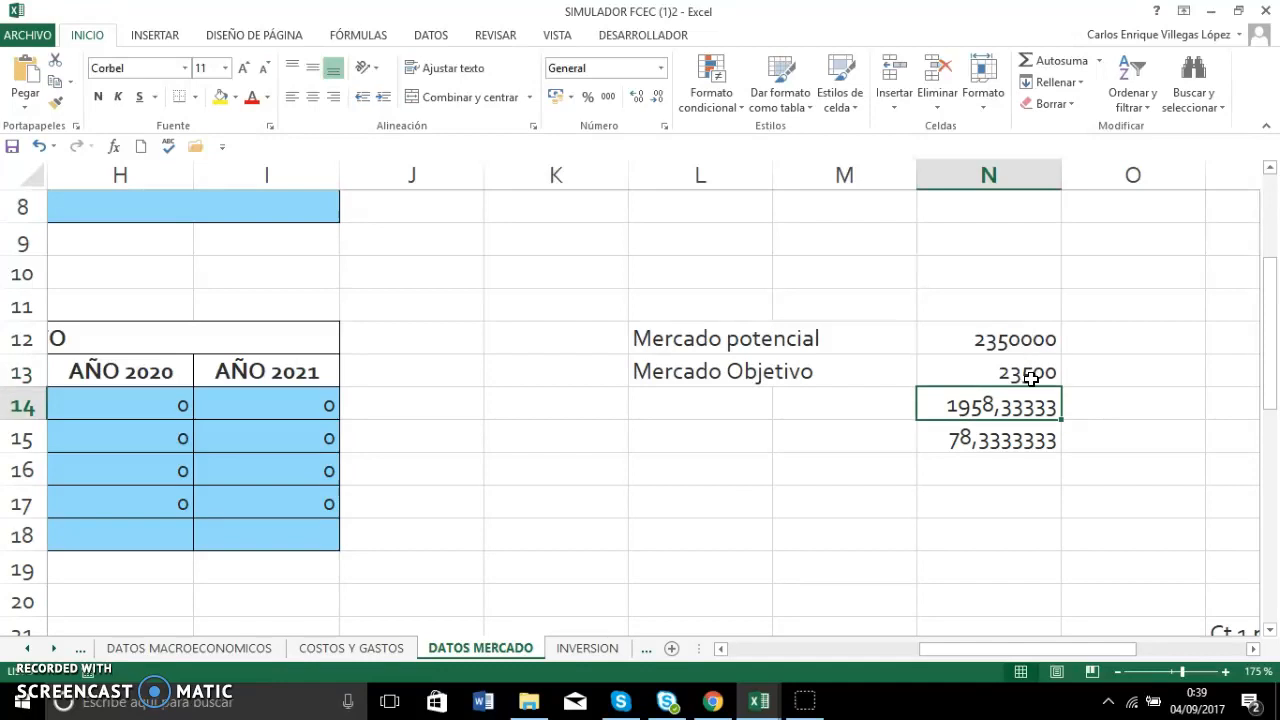
key("Left")
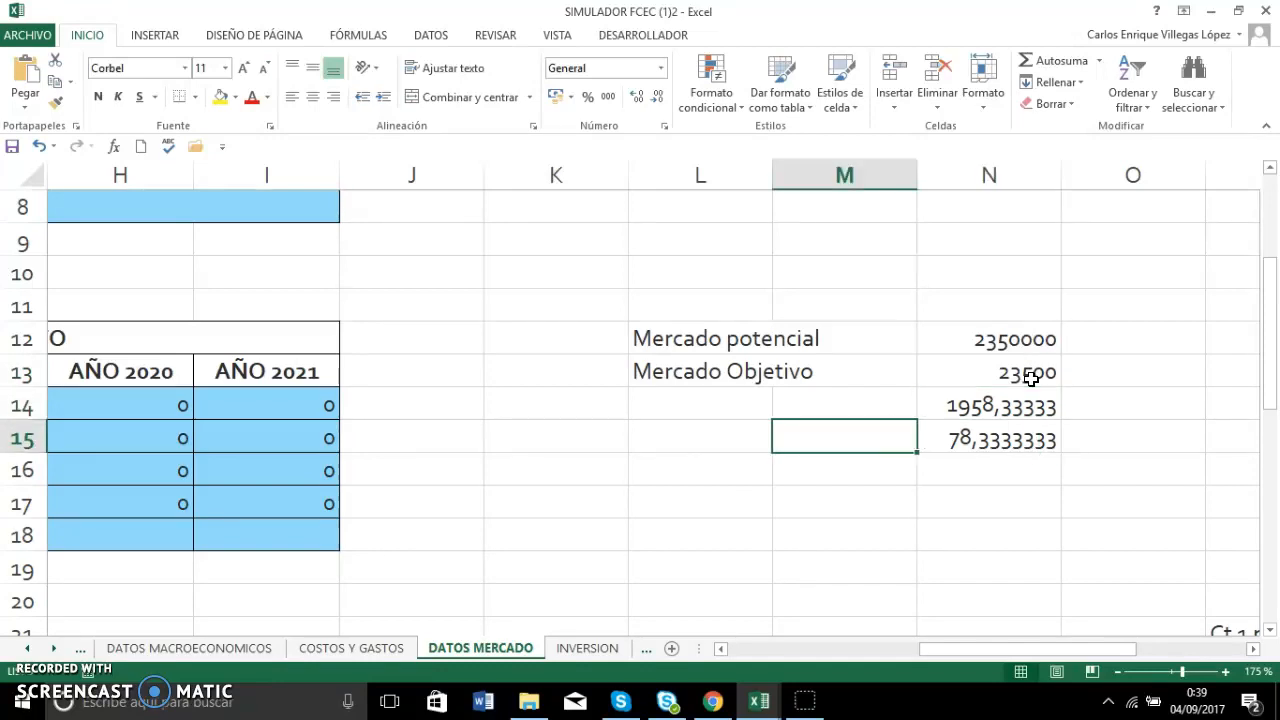
key("Up")
key("Up")
key("Right")
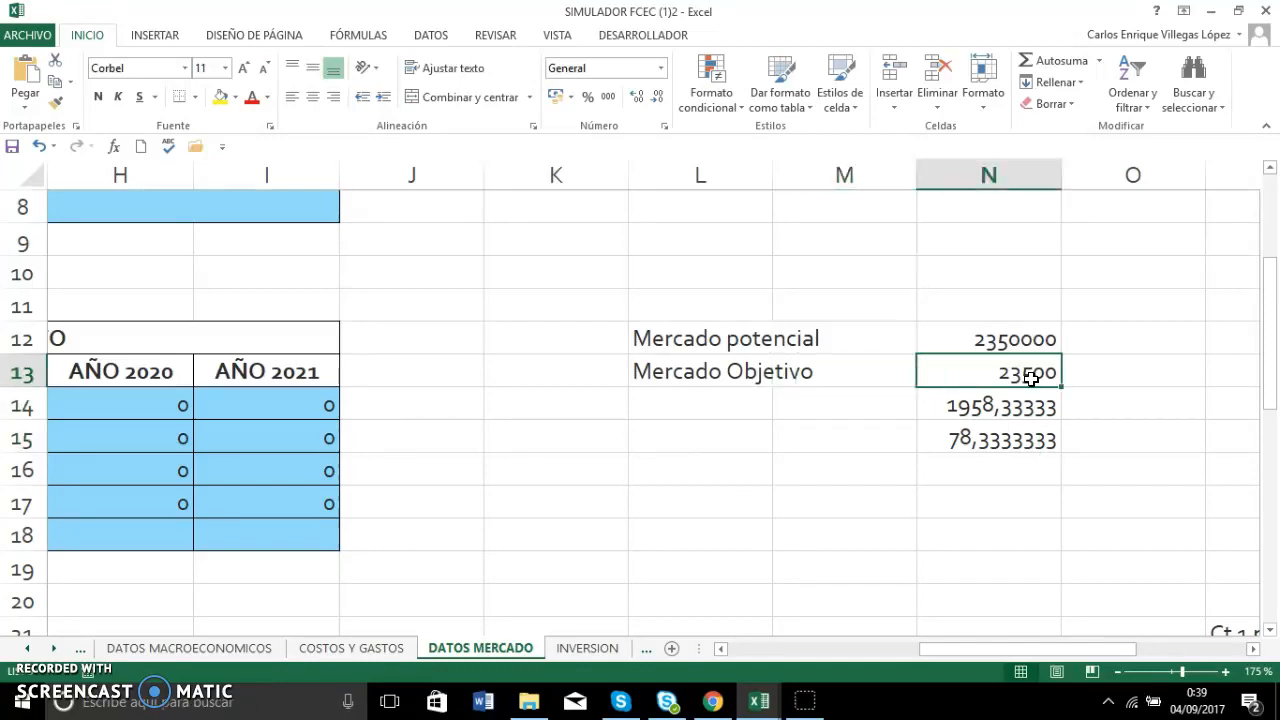
Enter 5000 as the AÑO 2017 production of Linea de hogar in cell E14 of the production projection table.
key("Left")
key("Left")
key("Left")
key("Left")
key("Left")
key("Left")
key("Left")
key("Left")
key("Left")
key("Left")
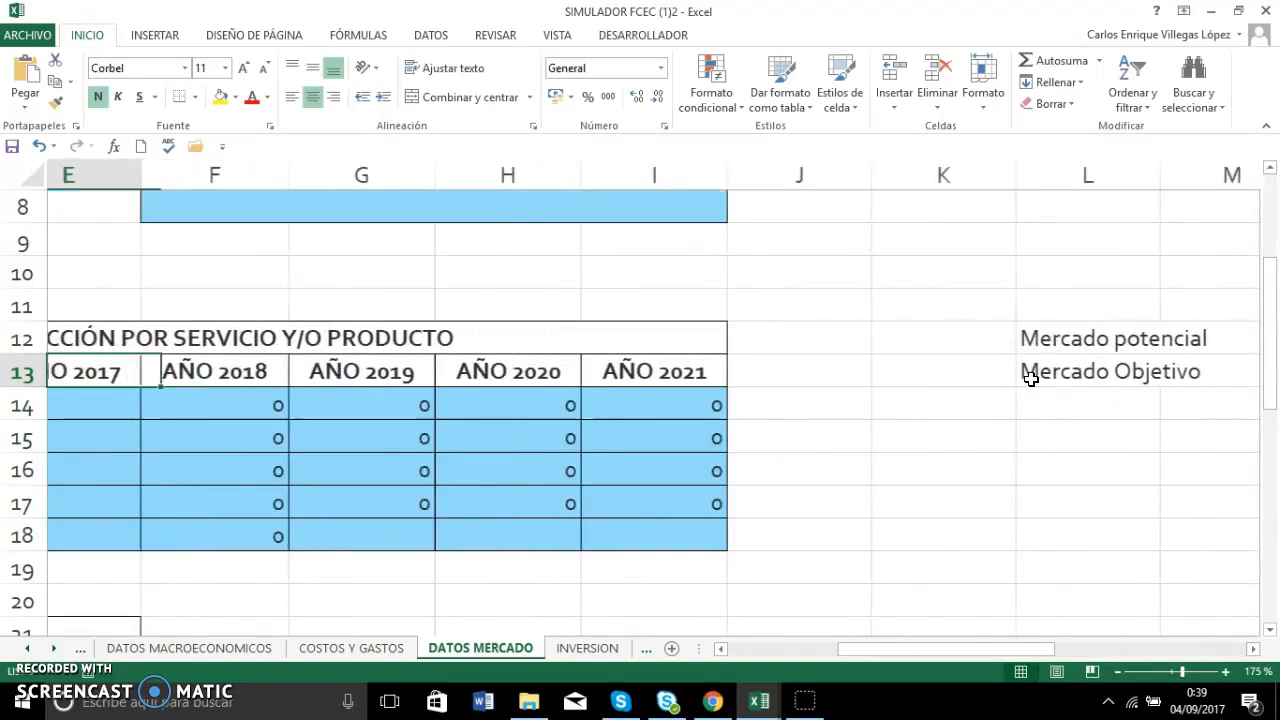
key("Right")
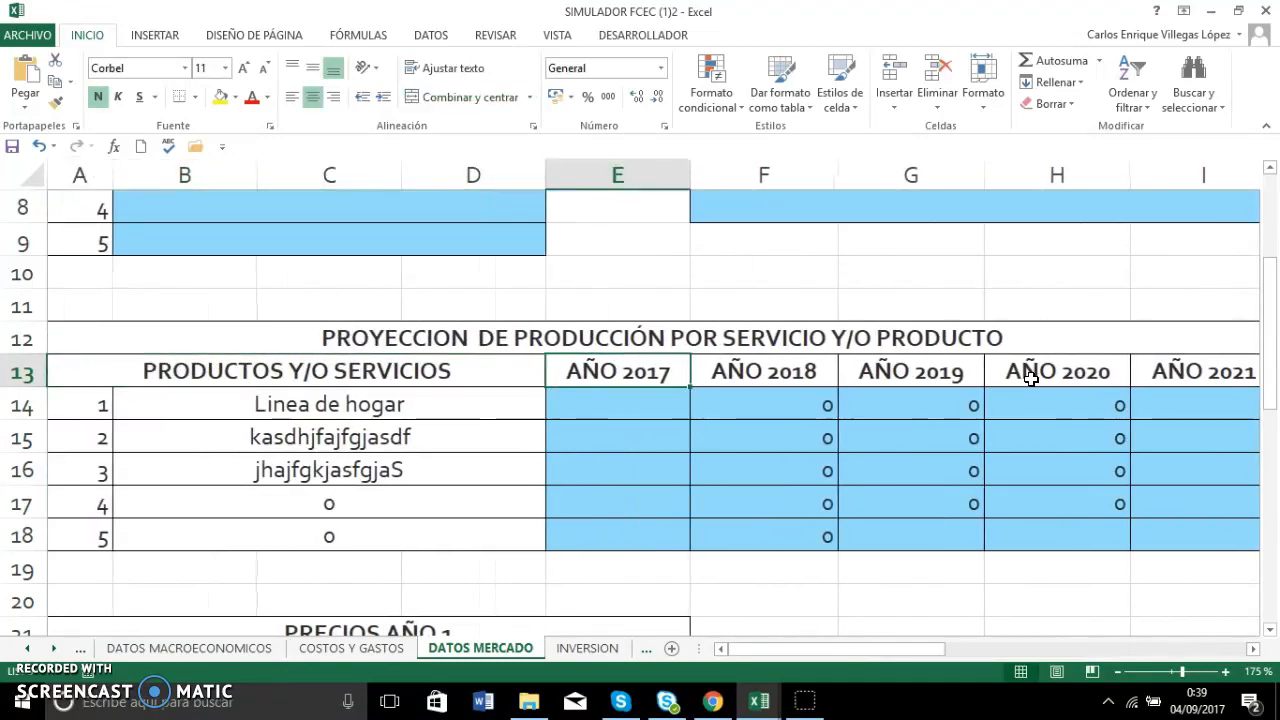
key("Down")
key("Down")
key("Down")
key("Down")
key("Up")
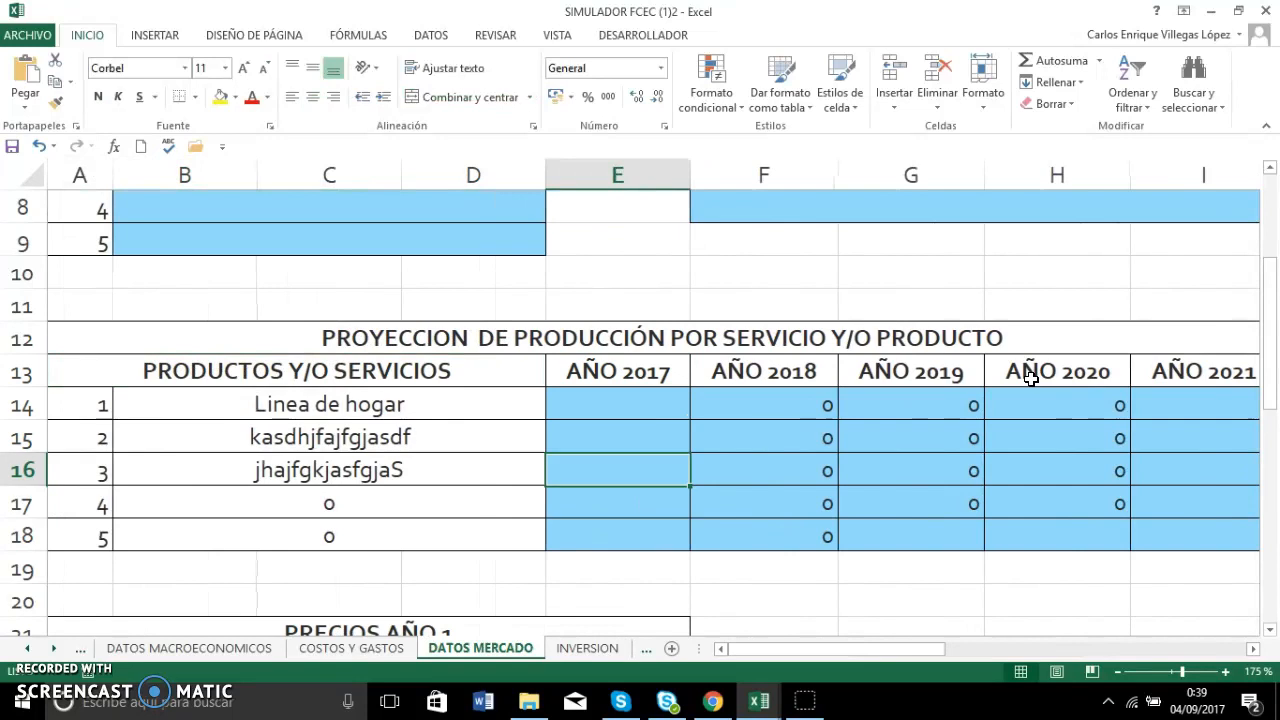
key("Up")
key("Up")
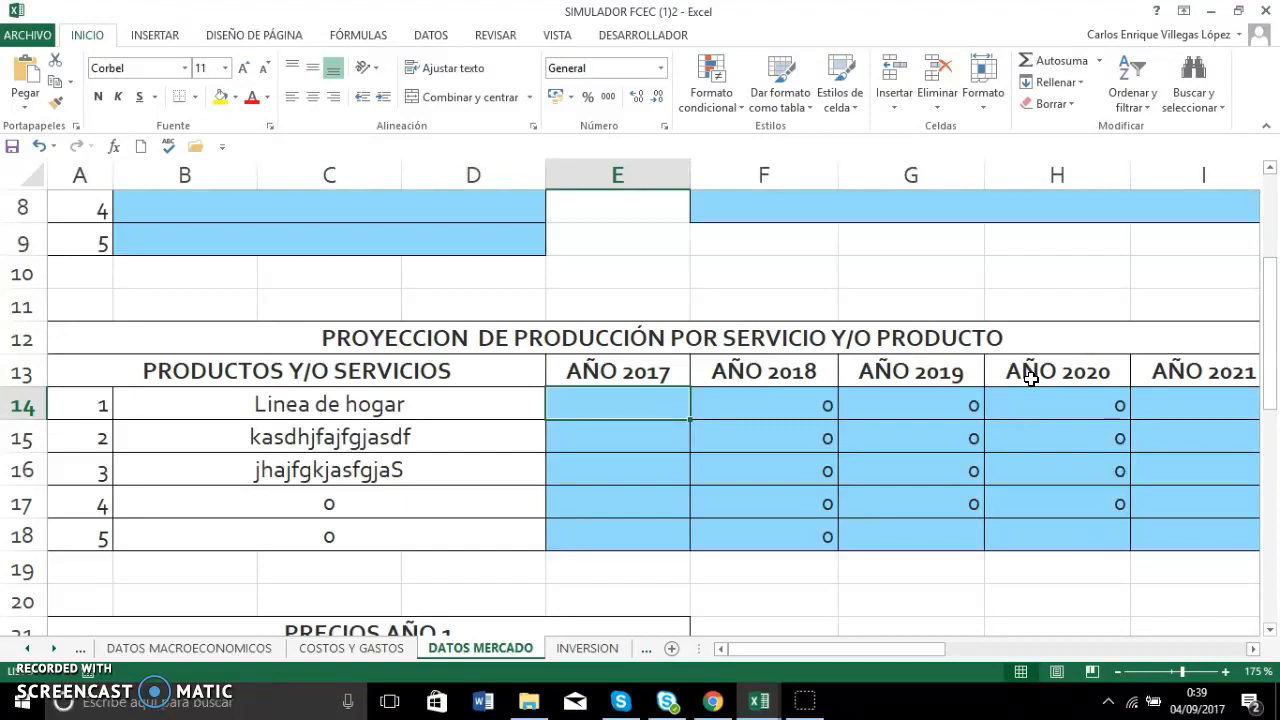
type("5000")
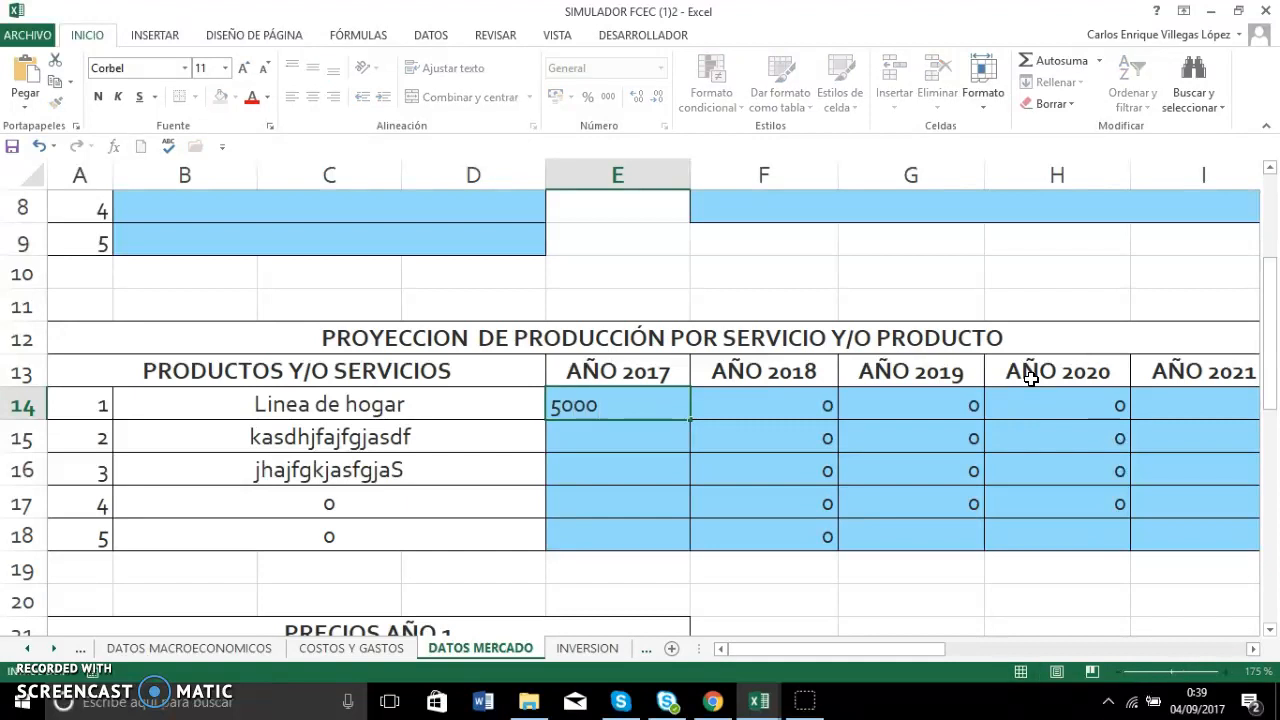
key("Return")
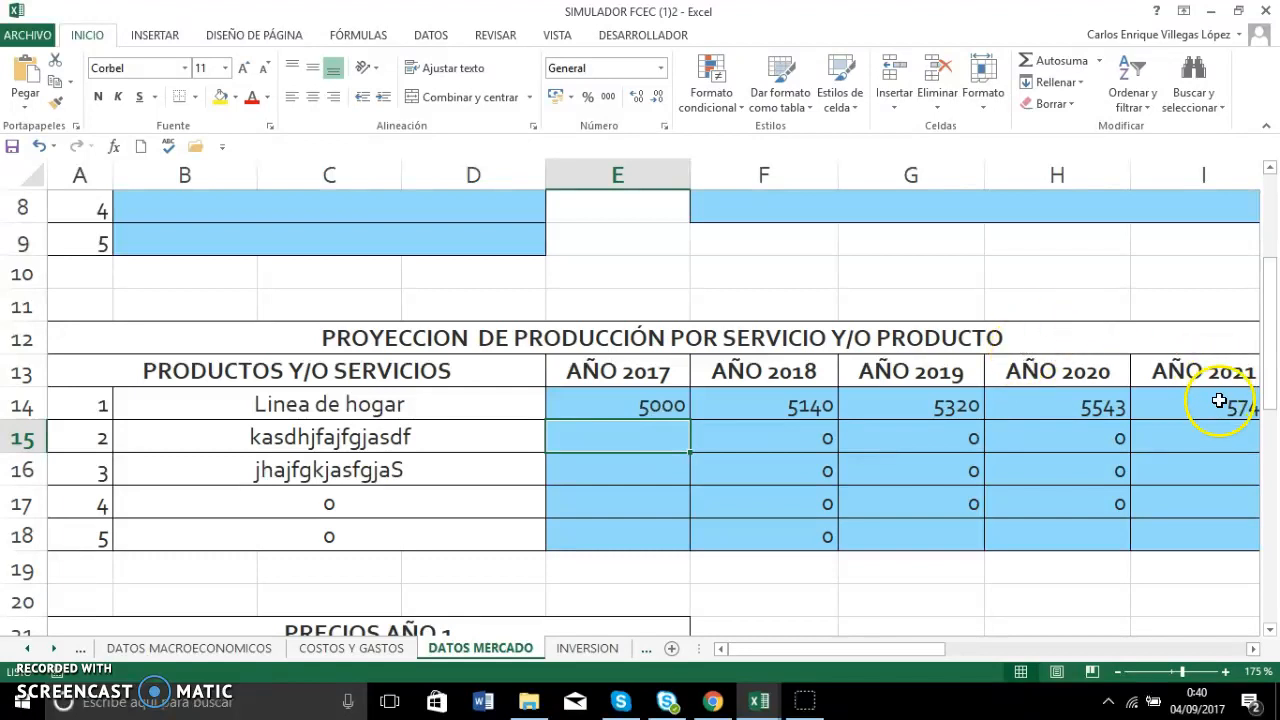
Enter the AÑO 2017 production of products 2, 3 and 4 in E15:E17 as 3450, 1000 and 14050.
left_click(1255, 650)
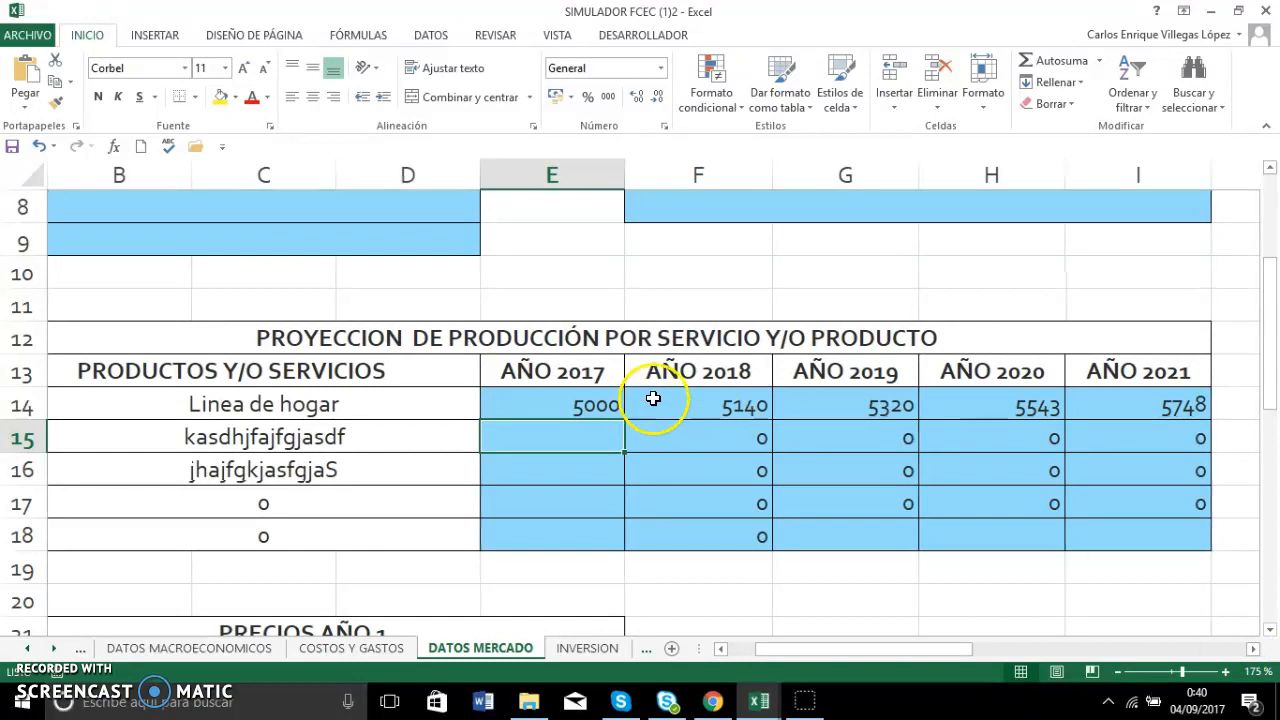
left_click(558, 399)
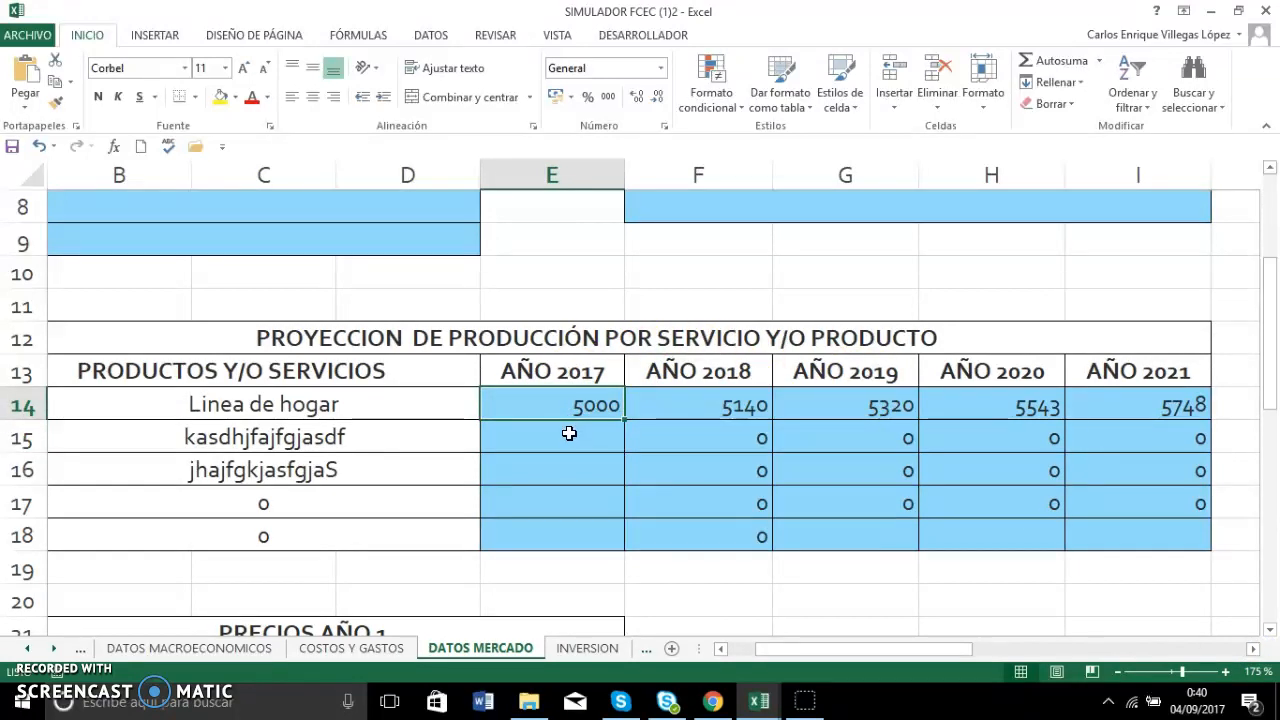
left_click(569, 433)
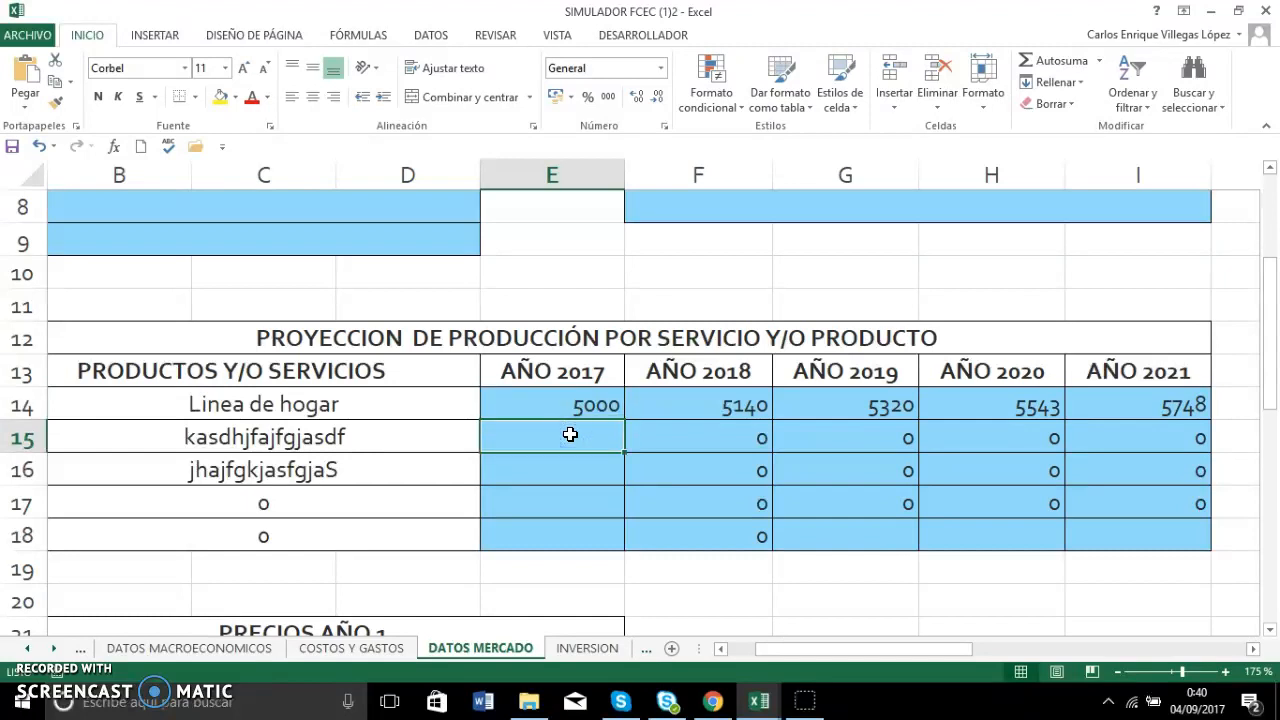
type("3450")
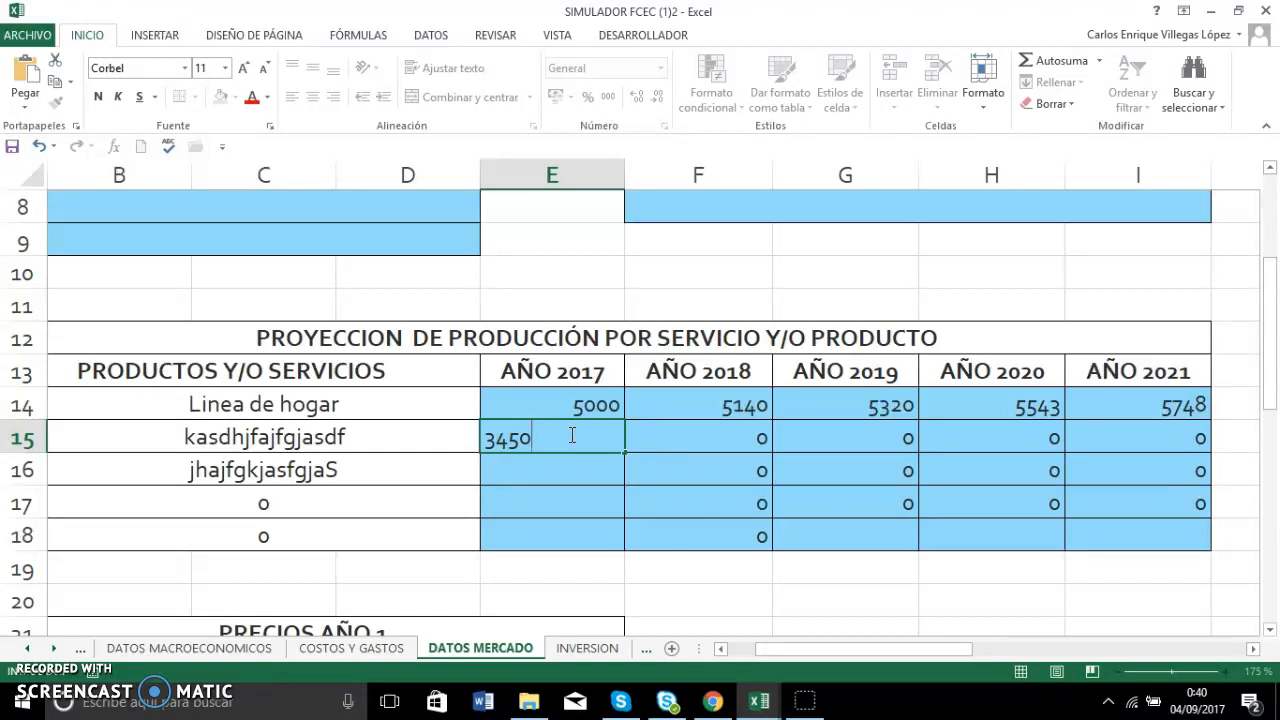
key("Return")
type("10000")
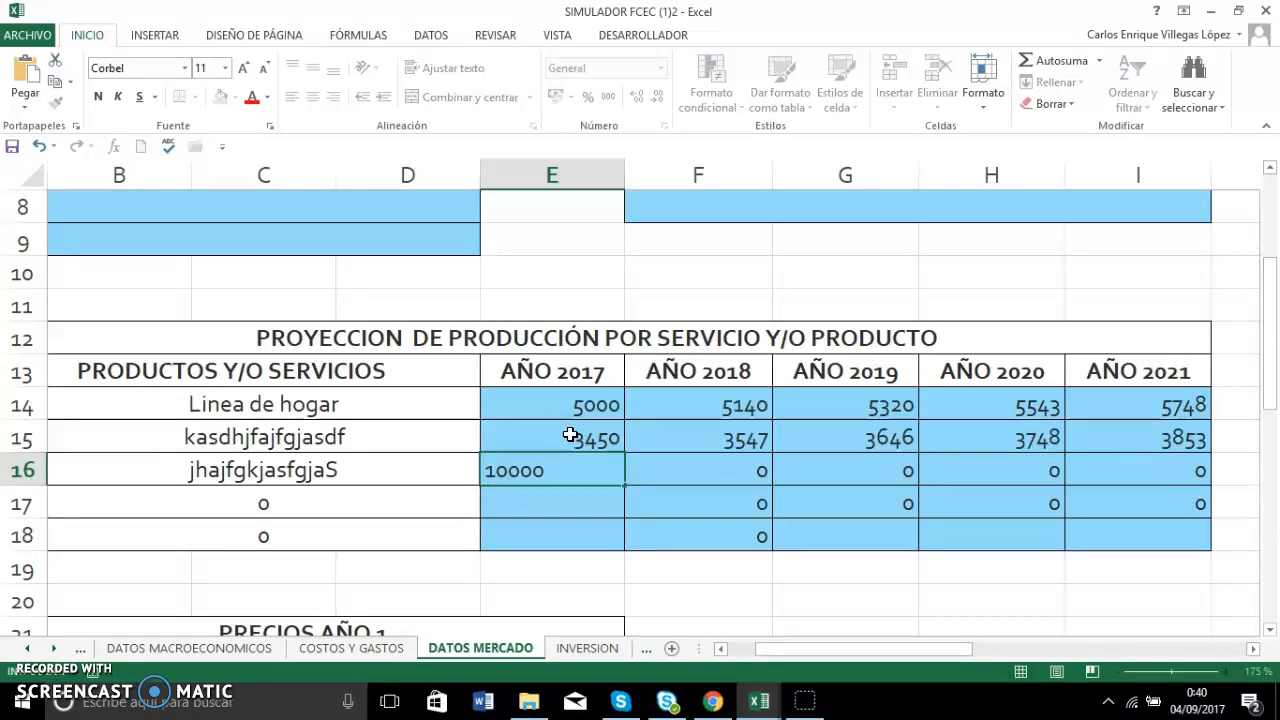
key("BackSpace")
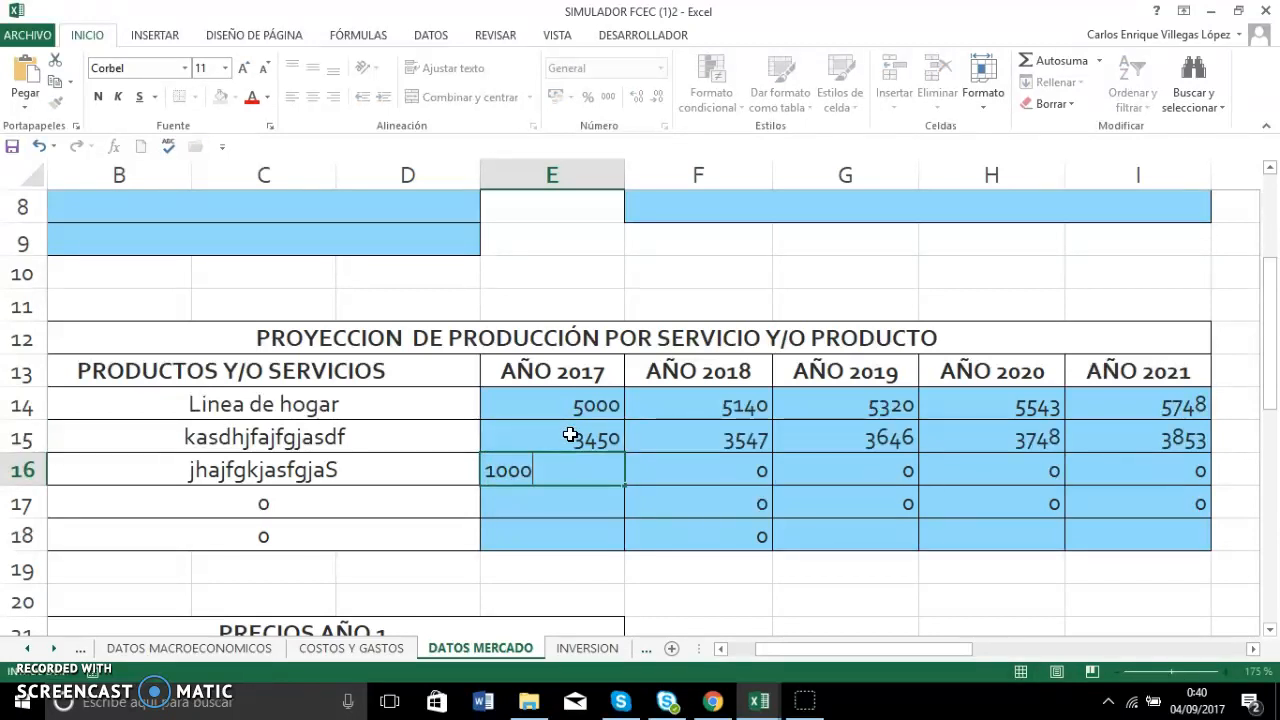
key("Return")
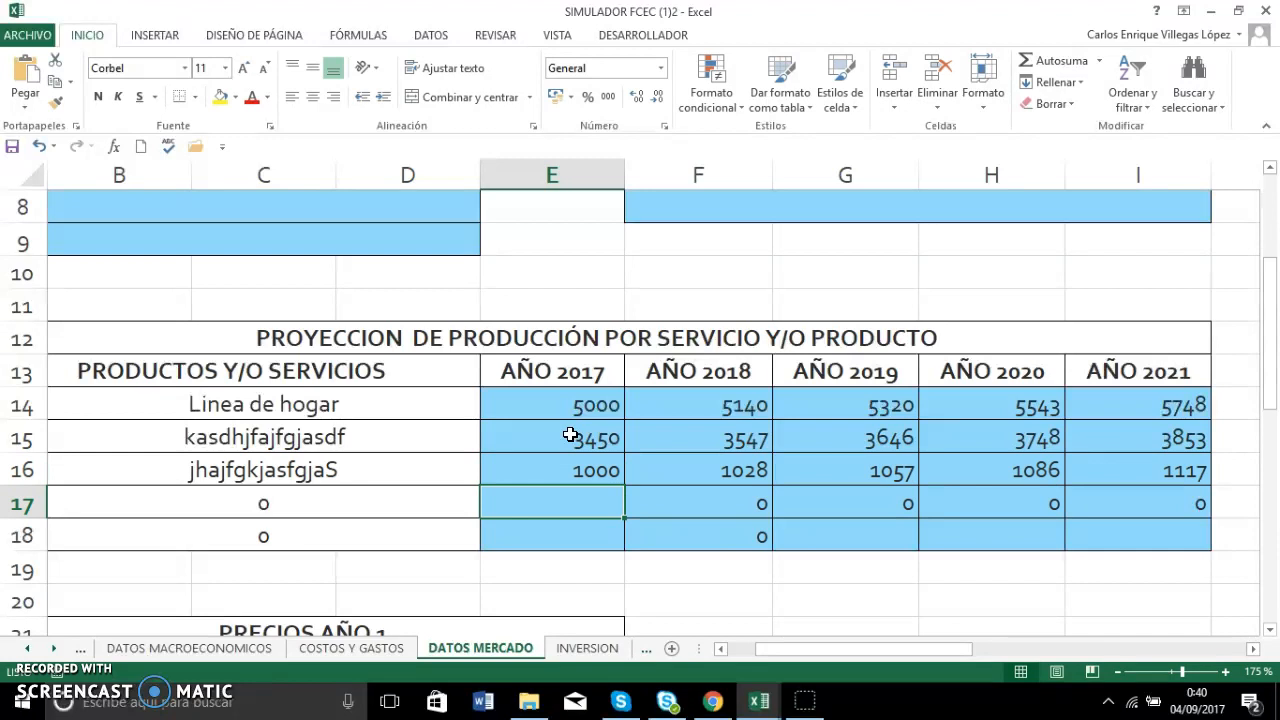
type("14")
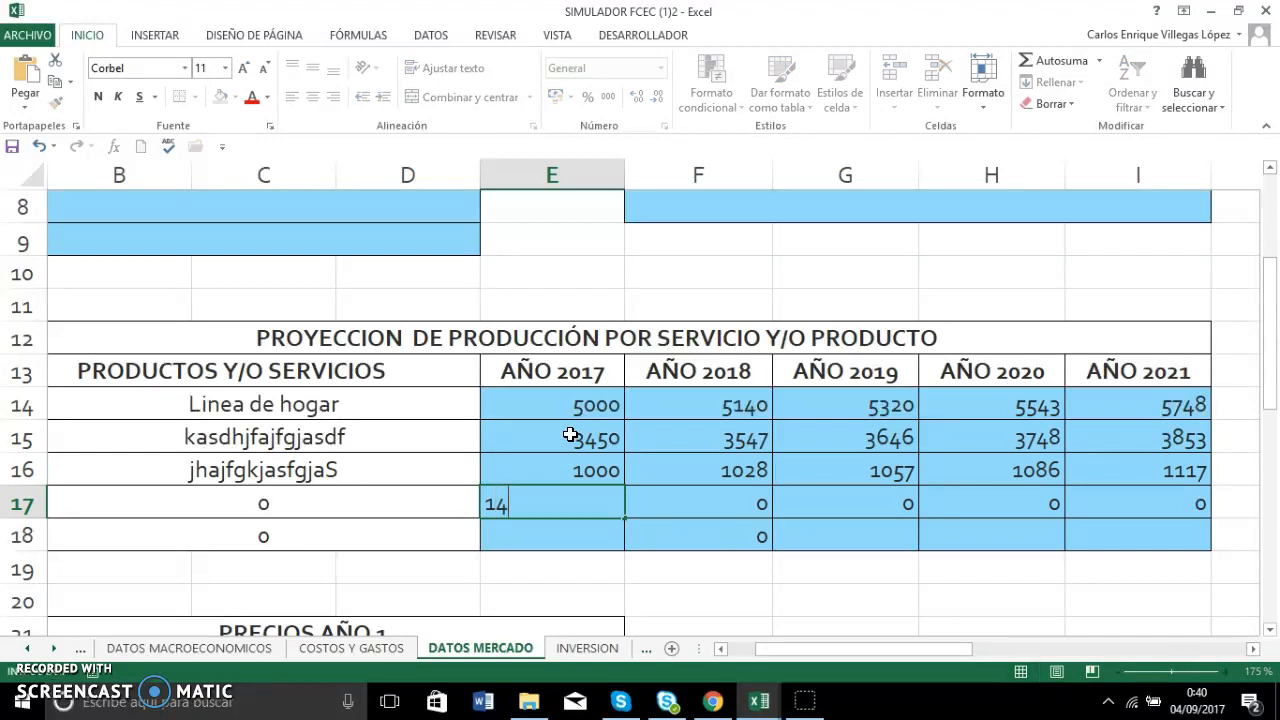
type("050")
key("Return")
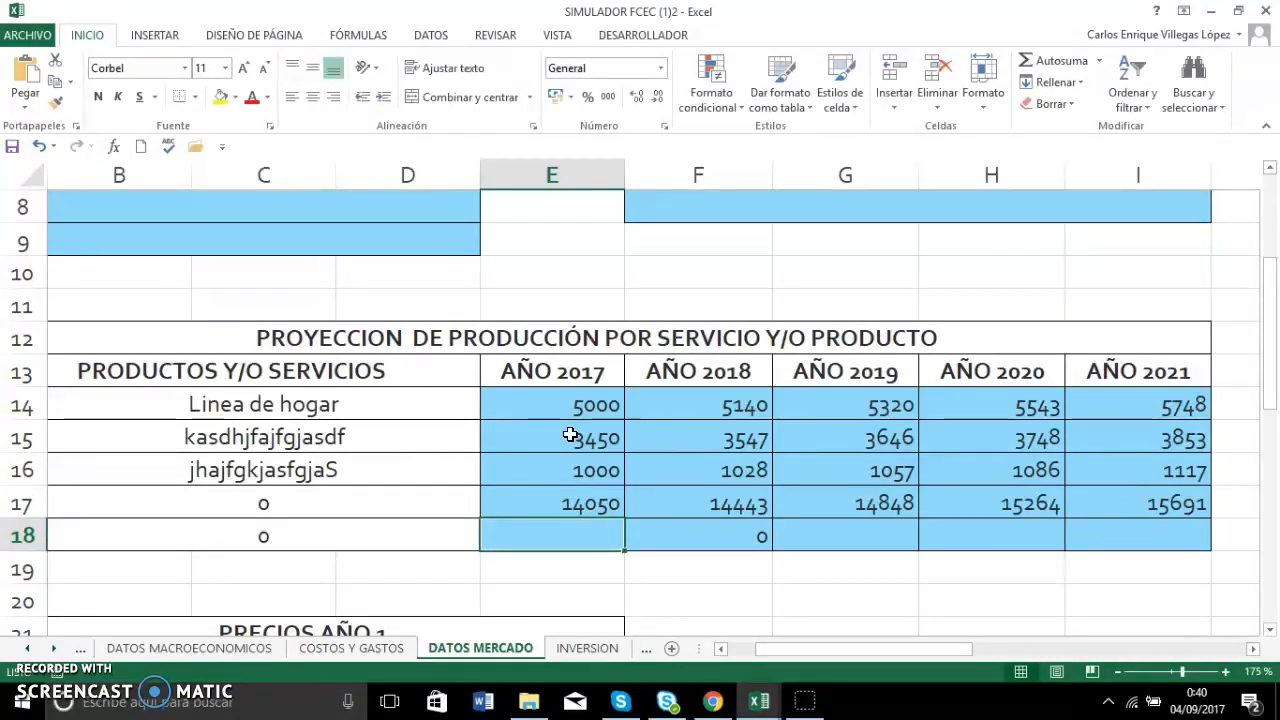
Check the sum of the AÑO 2017 quantities in E14:E17 against Mercado Objetivo in N13, and return to E14.
left_click_drag(584, 396, 580, 506)
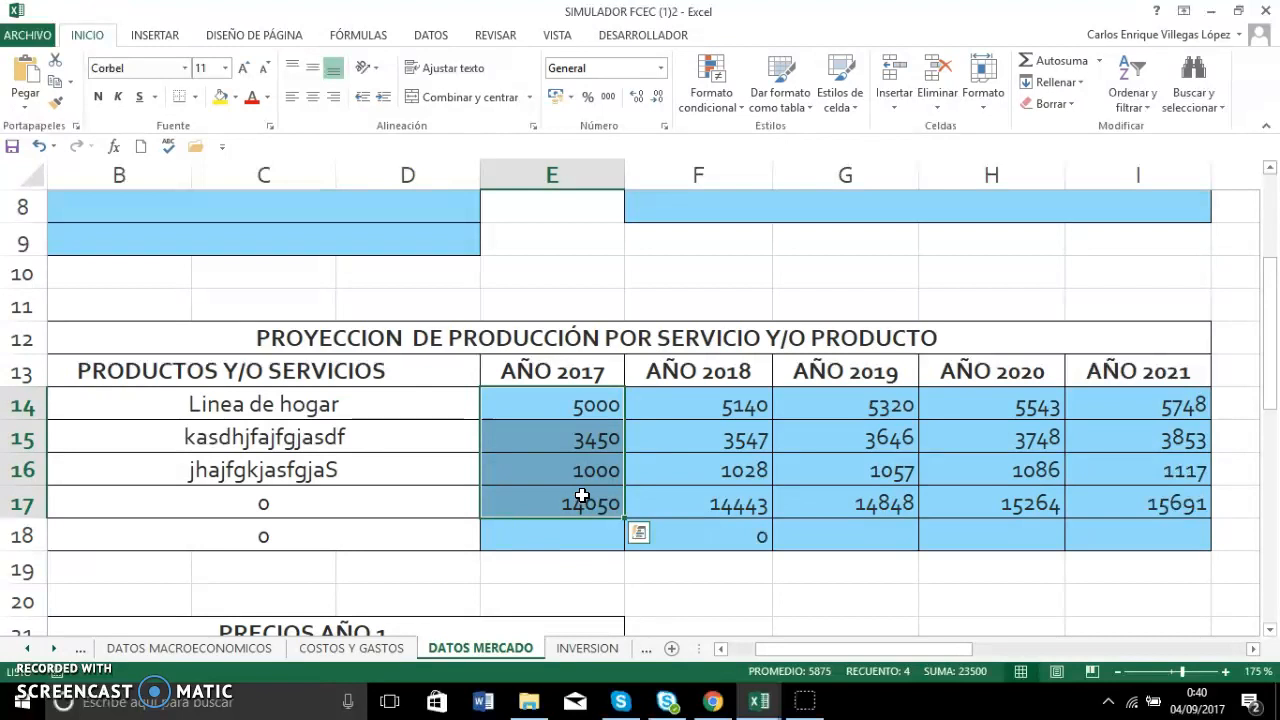
left_click(579, 416)
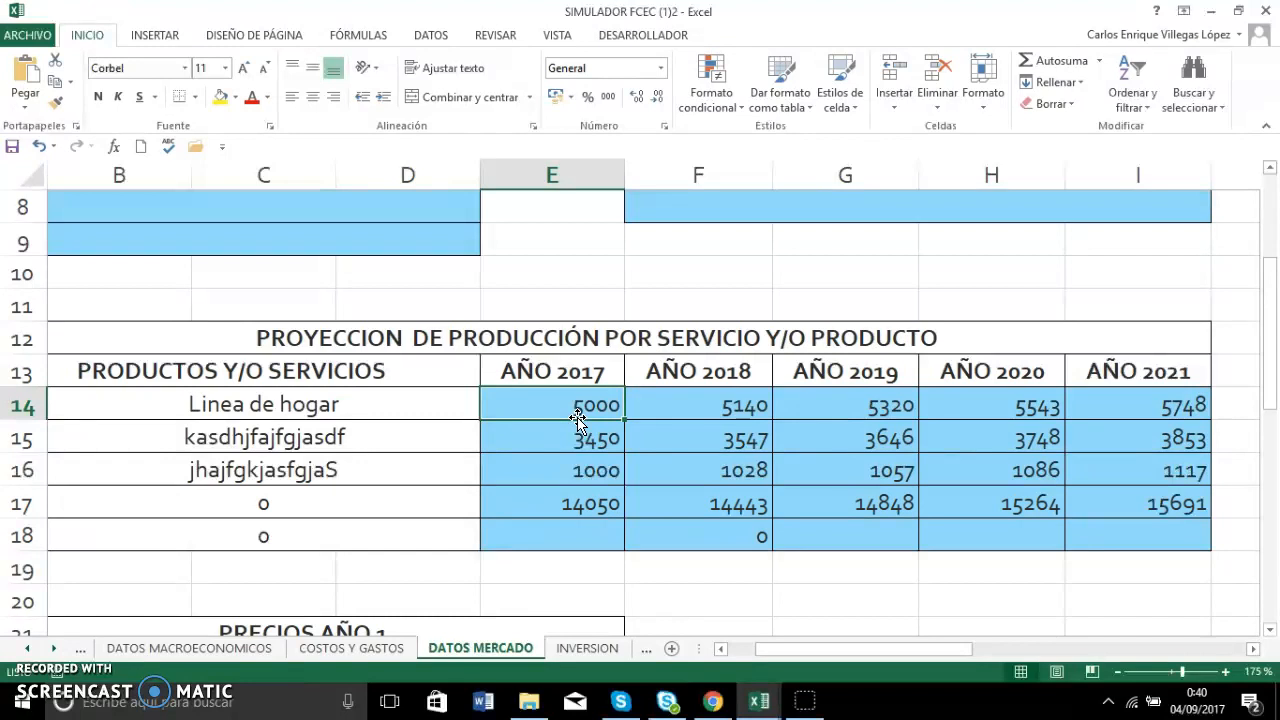
key("Right")
key("Right")
key("Right")
key("Right")
key("Right")
key("Right")
key("Right")
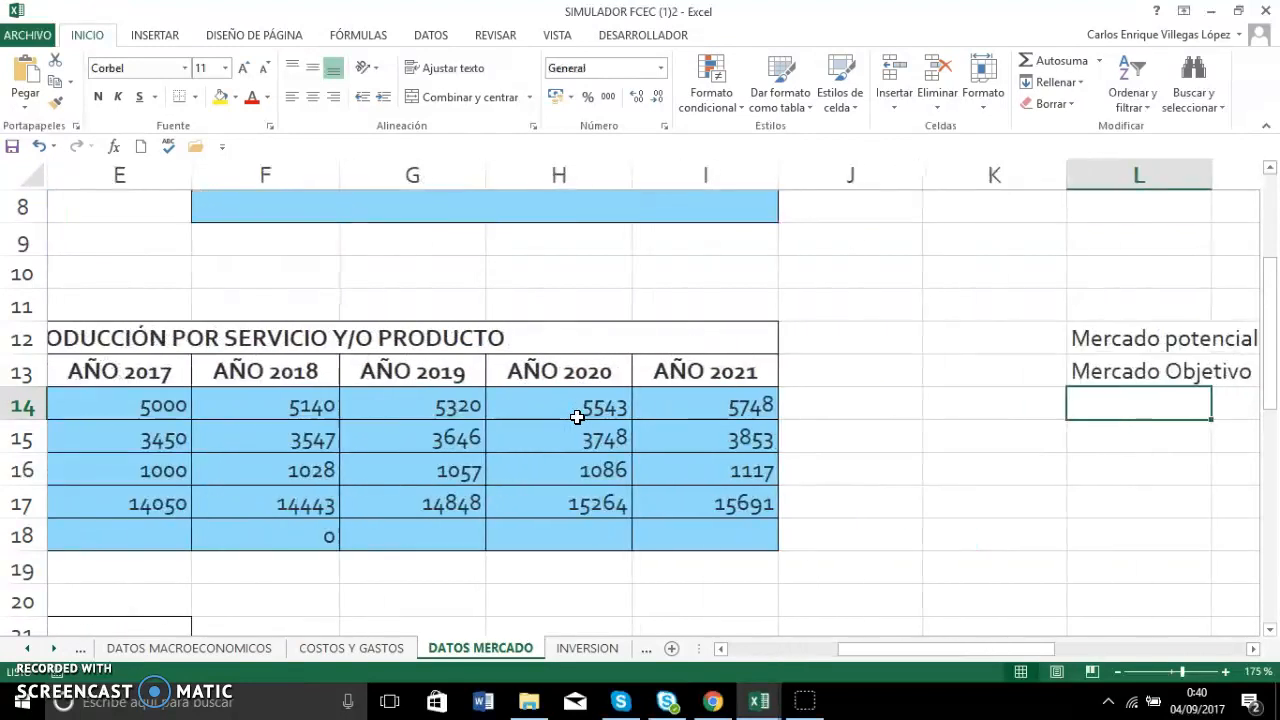
key("Right")
key("Right")
key("Up")
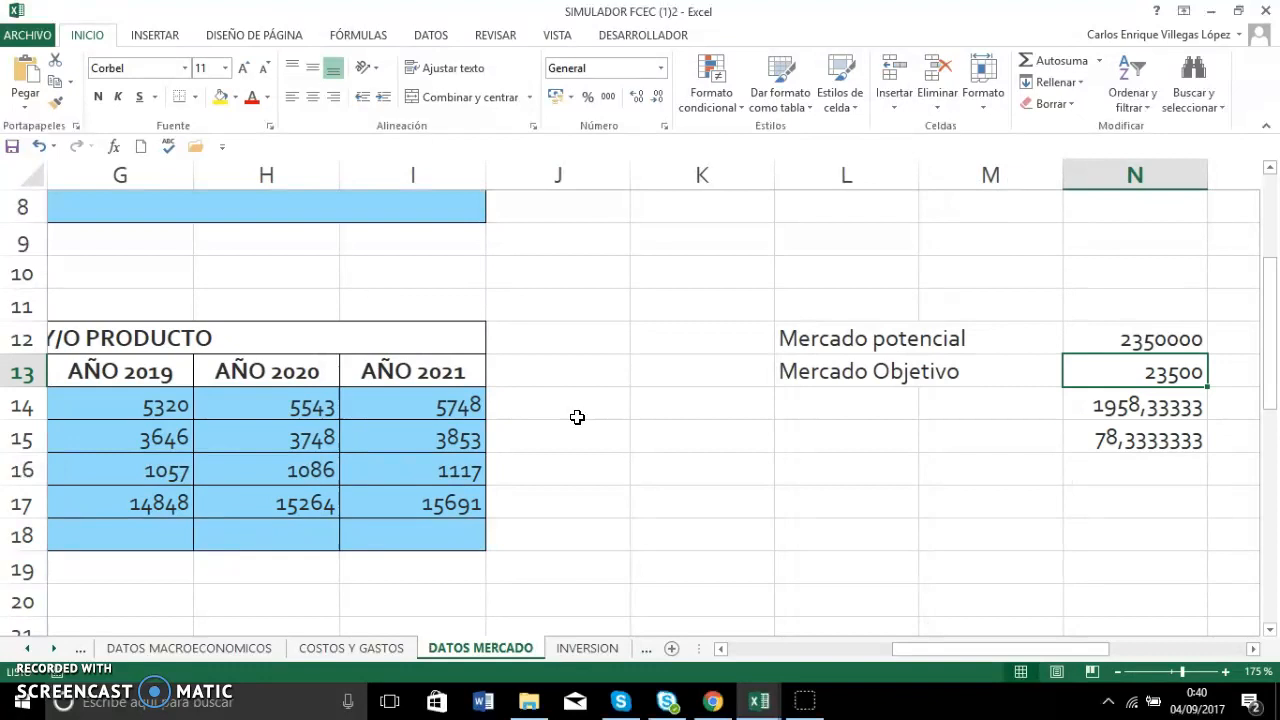
key("Left")
key("Left")
key("Left")
key("Left")
key("Left")
key("Left")
key("Left")
key("Left")
key("Left")
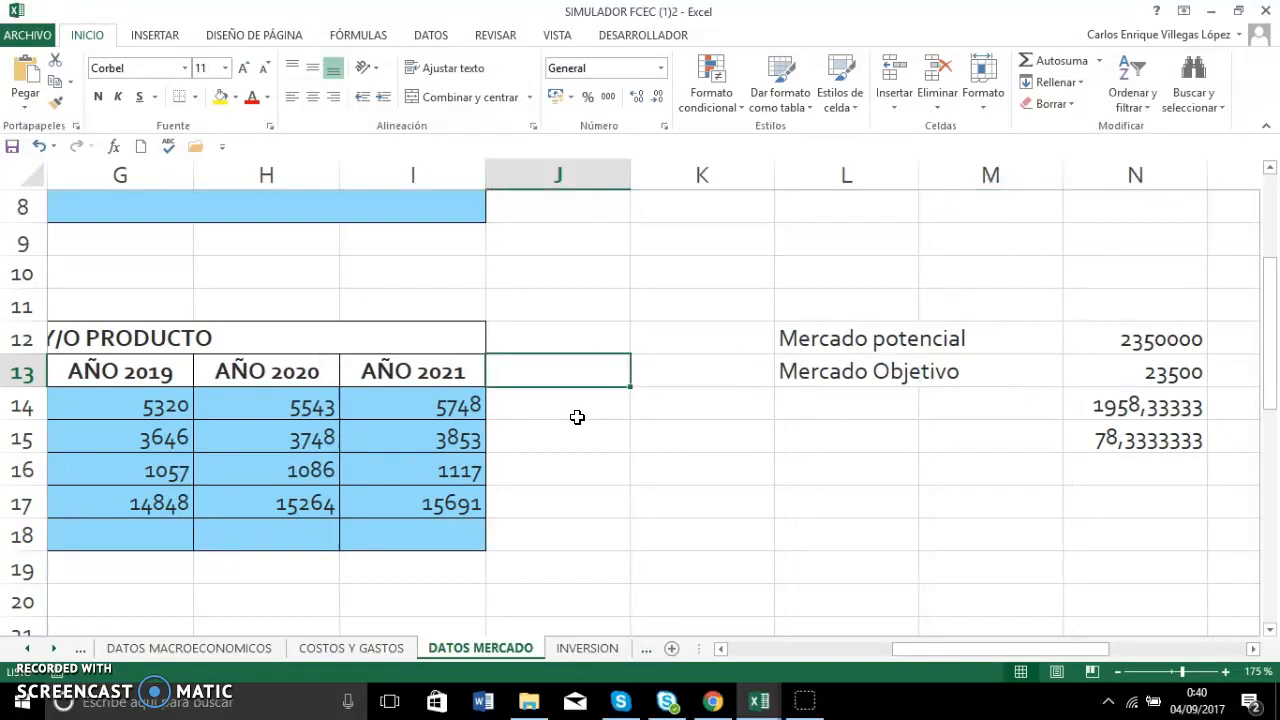
key("Left")
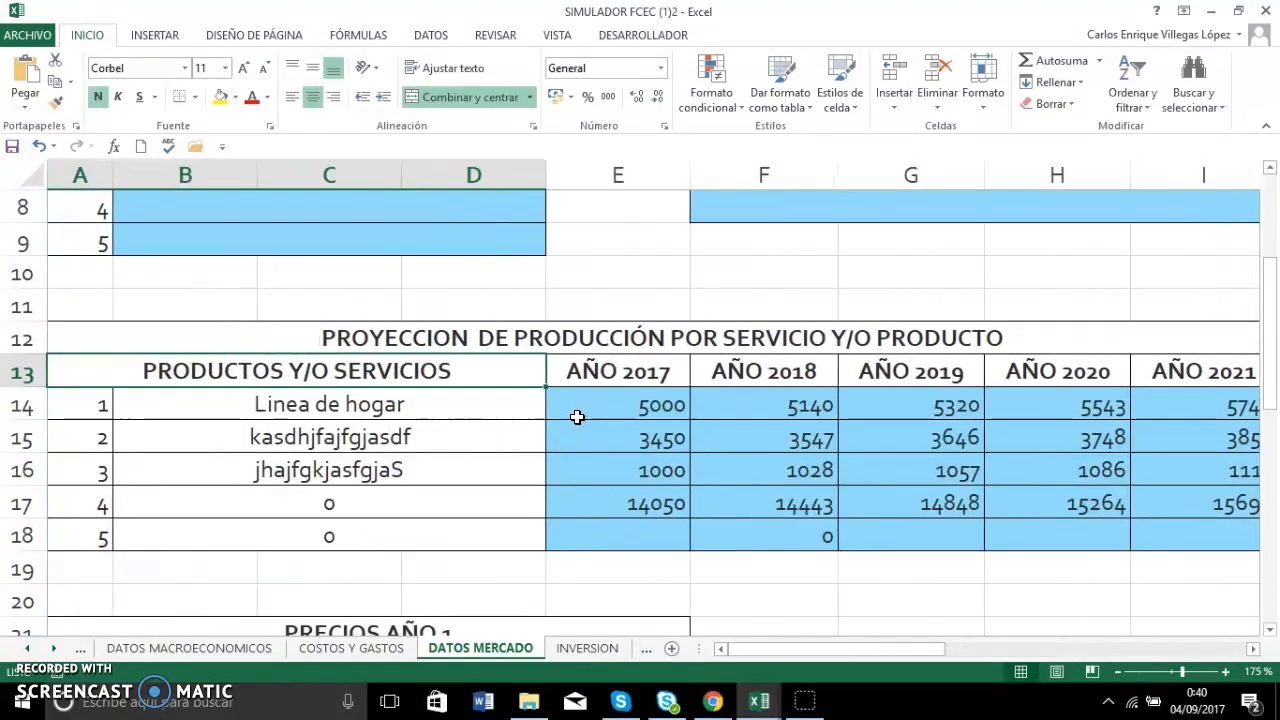
left_click(577, 417)
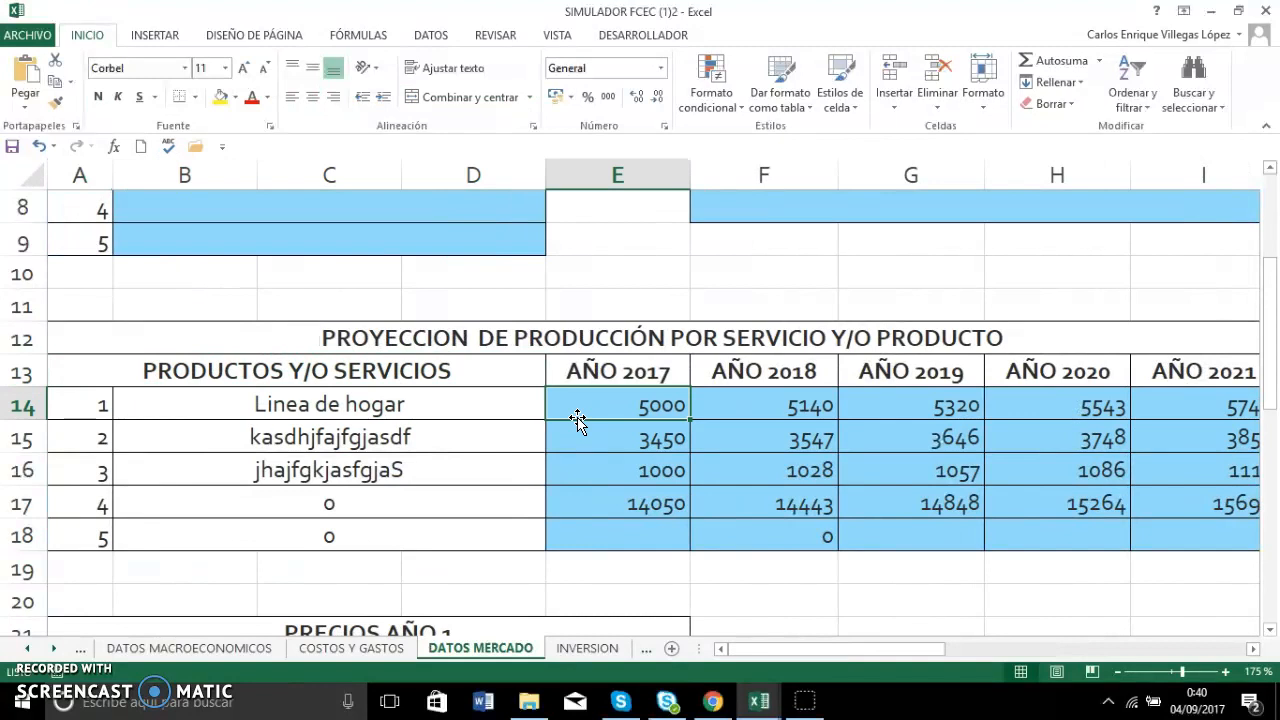
Review the AÑO 2017 production quantities in E14:E17, ending on the AÑO 2018 quantity of Linea de hogar in F14.
key("Down")
key("Down")
key("Down")
key("Down")
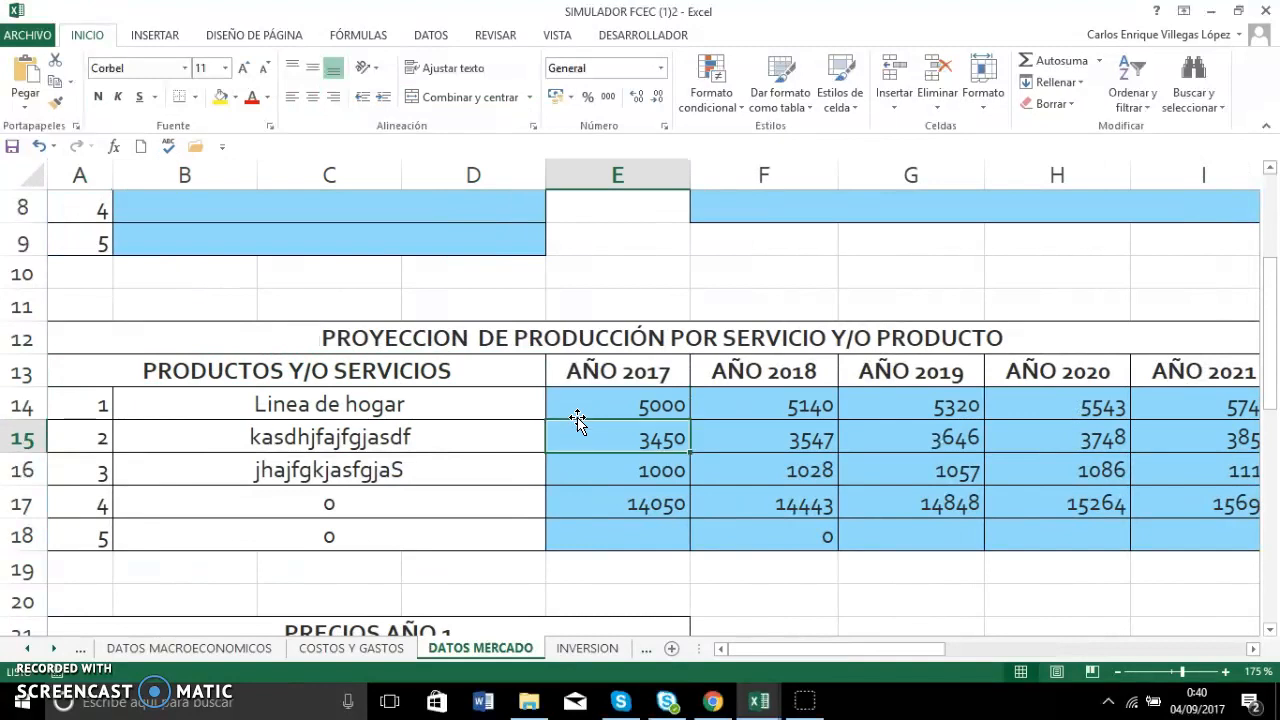
key("Up")
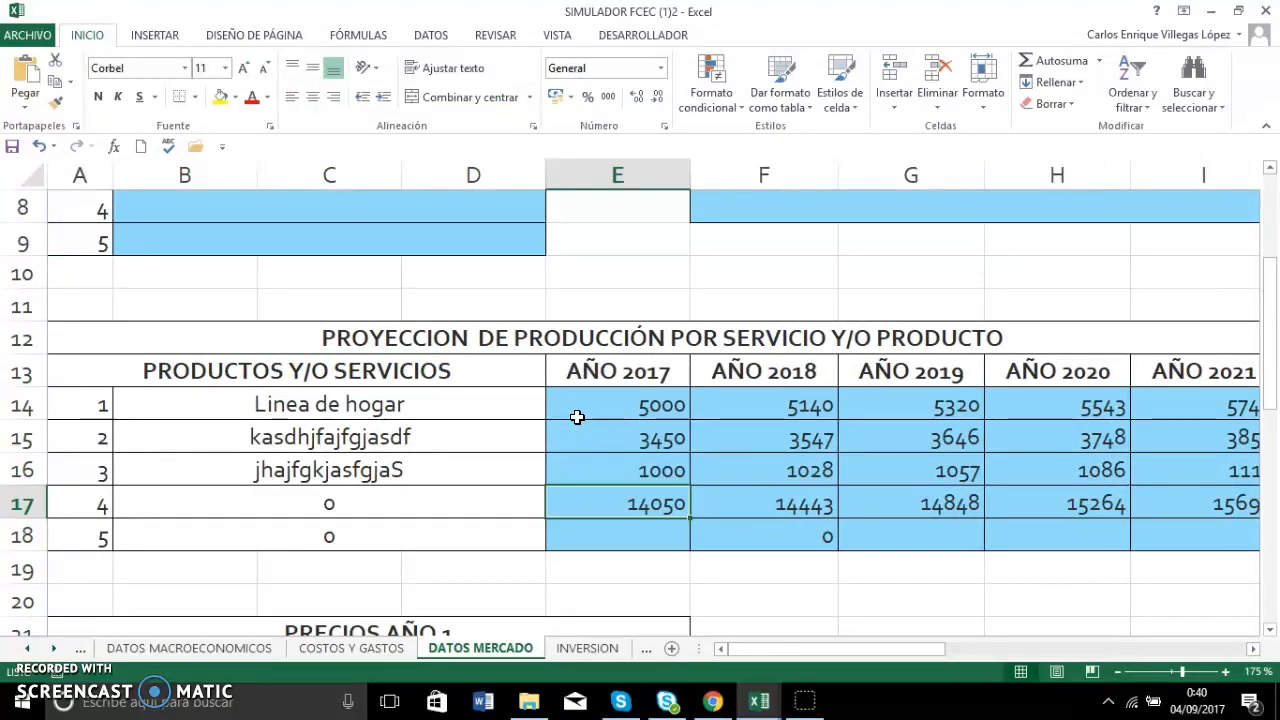
key("Up")
key("Up")
key("Up")
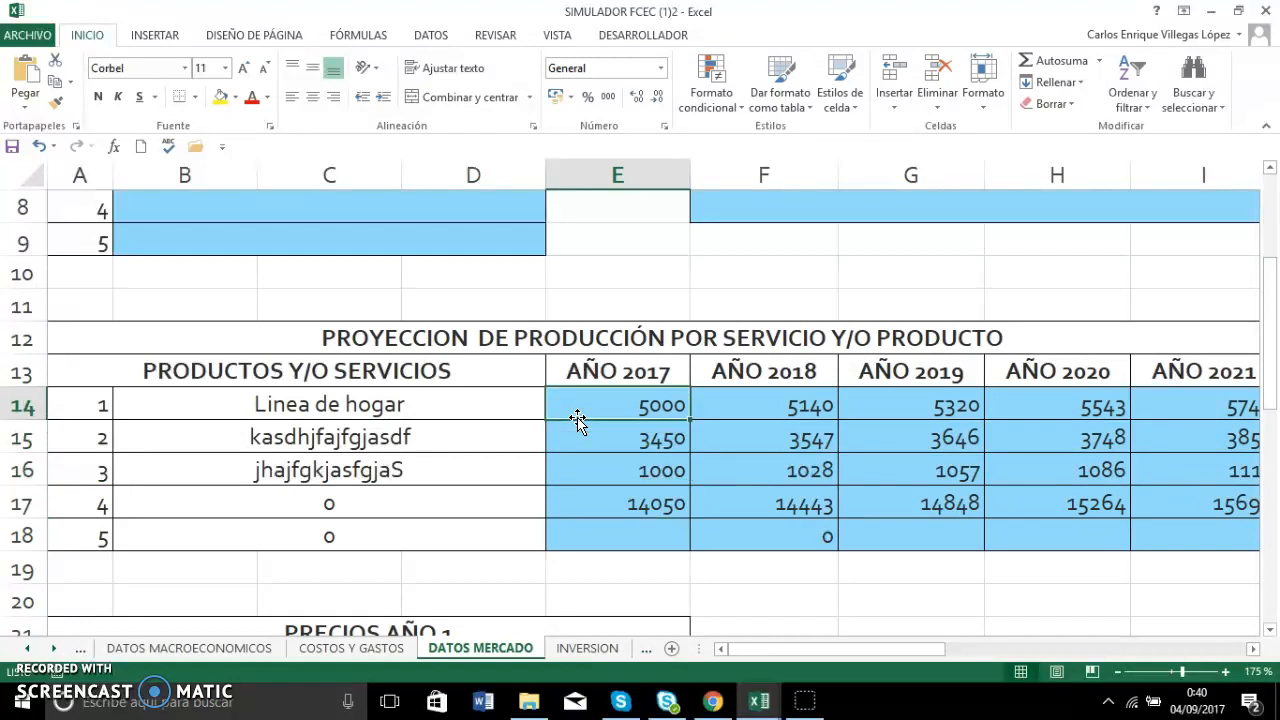
left_click(650, 416)
left_click(748, 404)
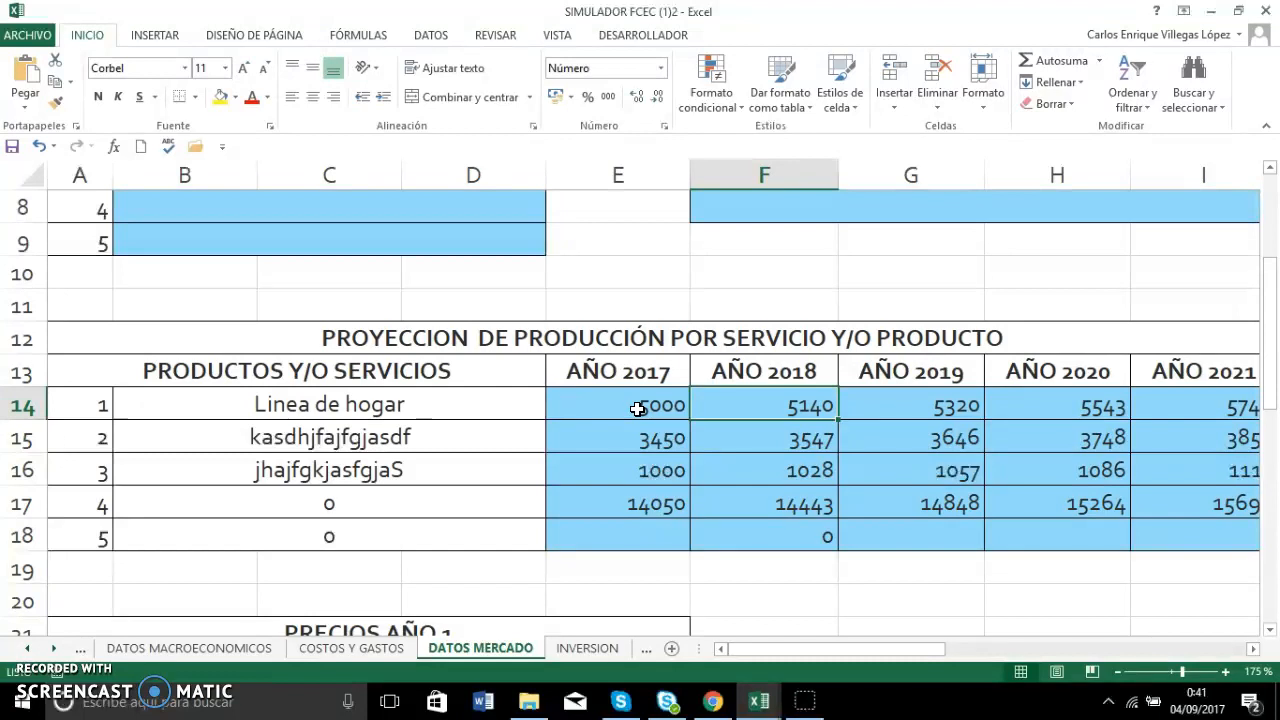
Examine the AÑO 2018 PIB rate in cell C8 of the DATOS MACROECONOMICOS sheet.
left_click(232, 650)
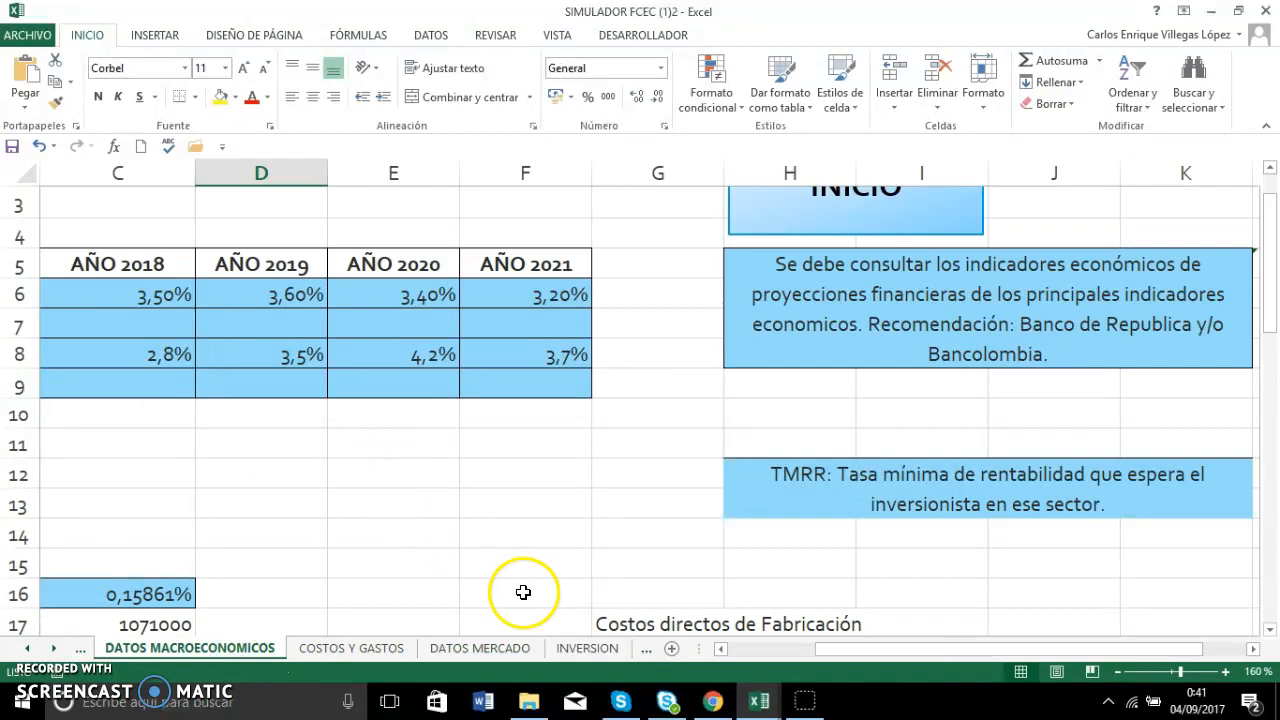
left_click(722, 651)
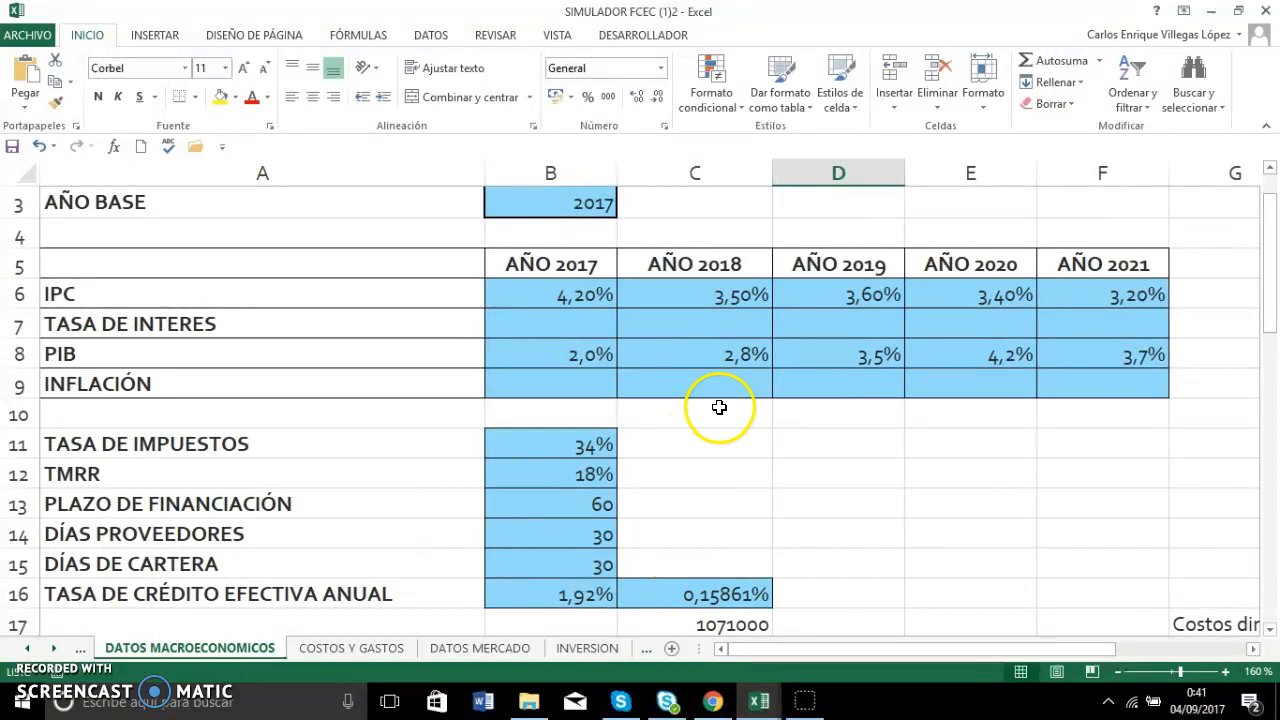
left_click(699, 355)
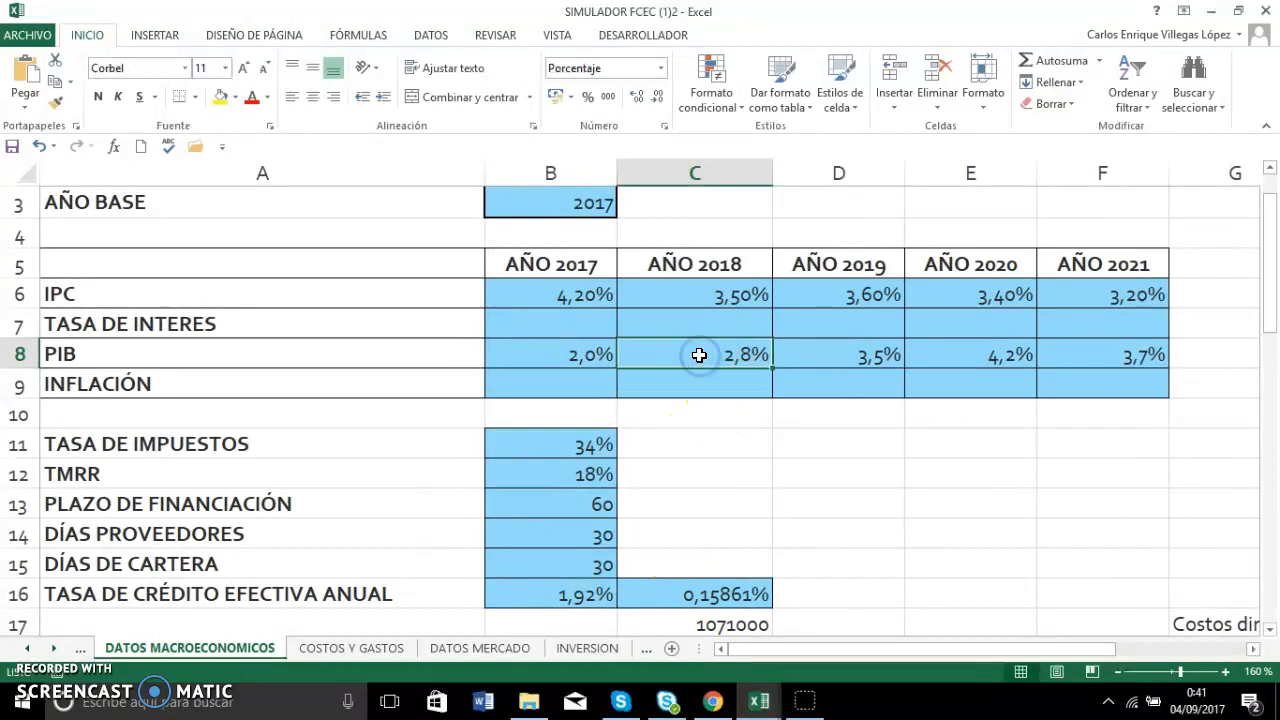
left_click(710, 172)
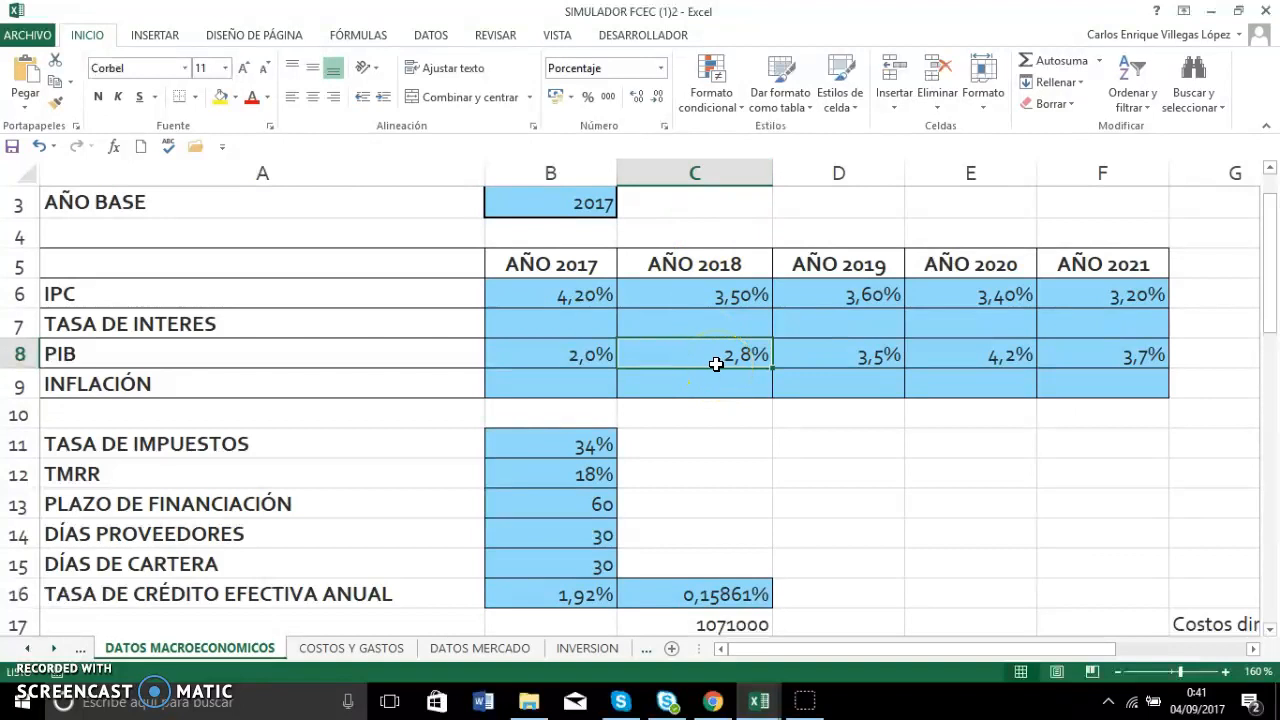
On the DATOS MERCADO sheet, remove the +E14 term from F14, leaving the formula =(E14*'DATOS MACROECONOMICOS'!$C$8).
left_click(513, 652)
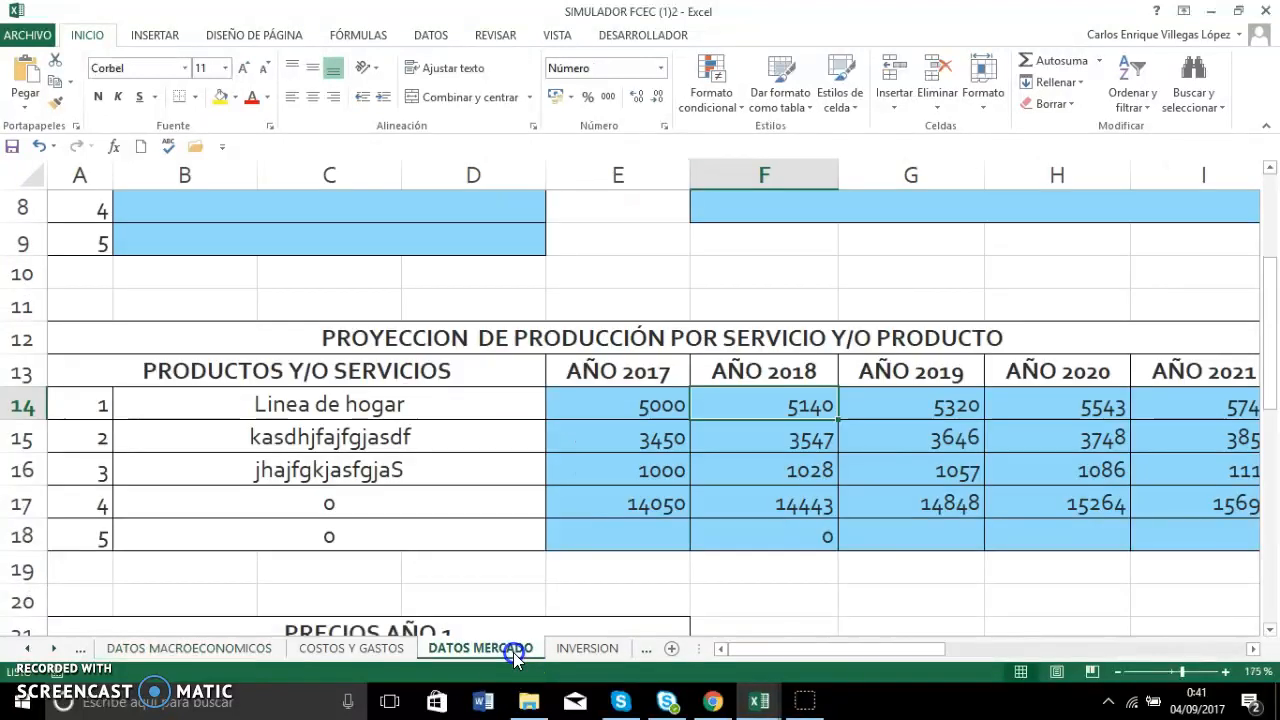
left_click(772, 407)
double_click(791, 406)
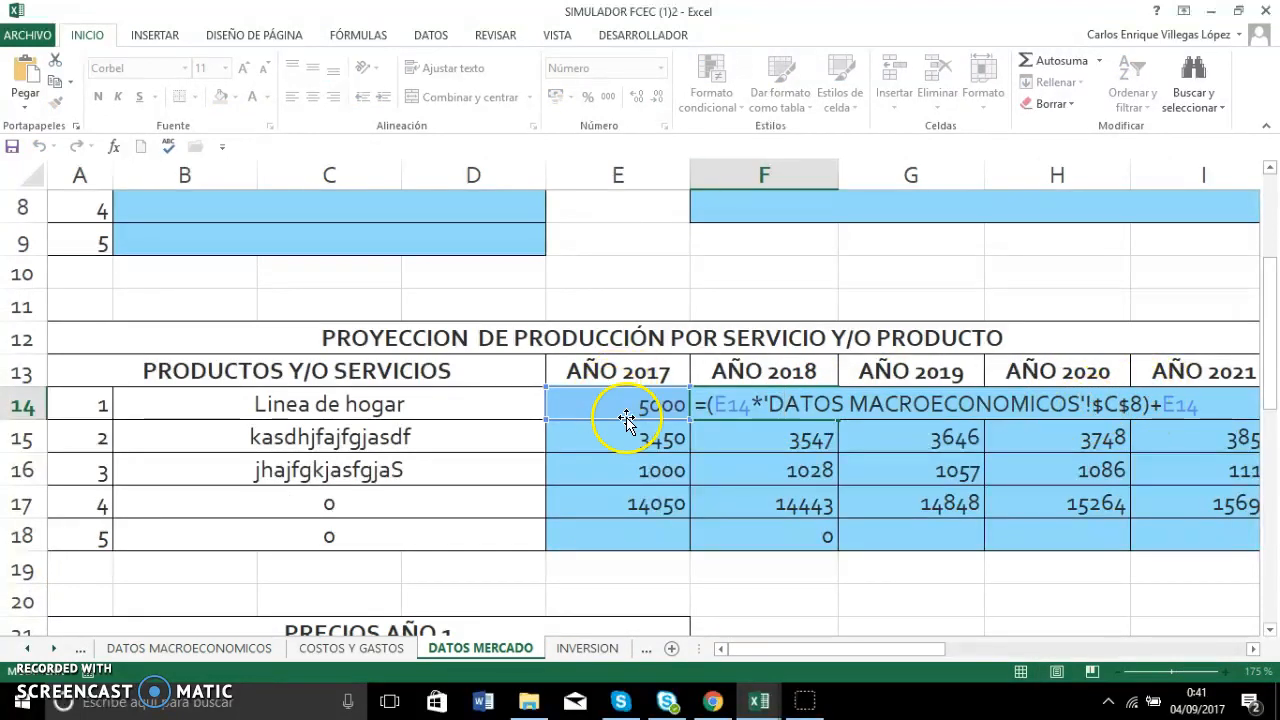
left_click(1153, 405)
key("Delete")
key("Delete")
key("Delete")
key("Delete")
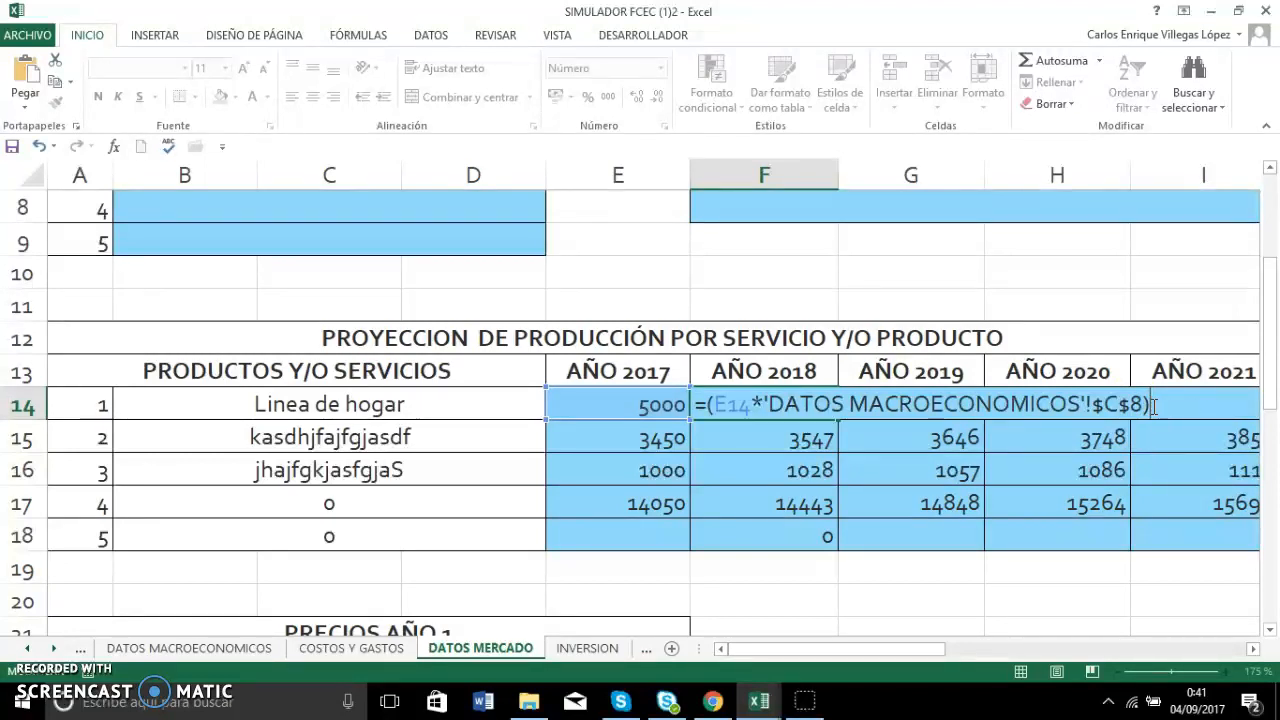
key("Return")
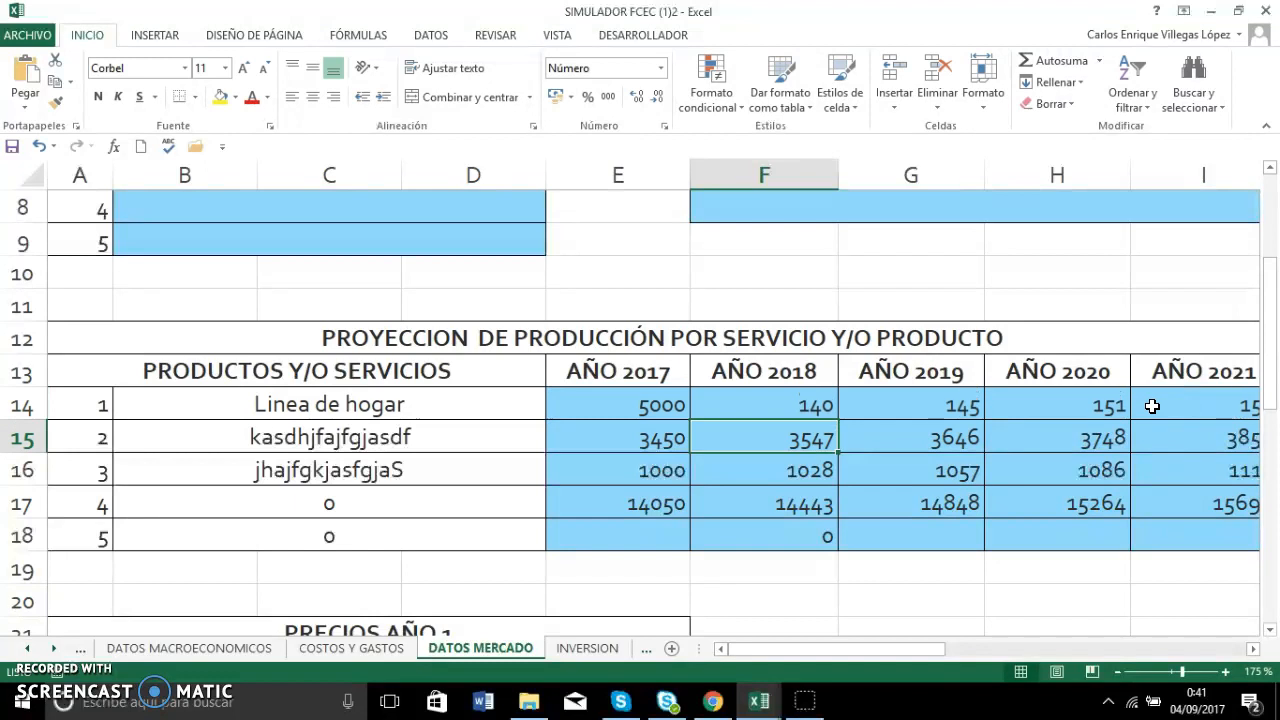
Restore the added base quantity in F14 by completing its formula as =(E14*'DATOS MACROECONOMICOS'!$C$8)+E14.
left_click(790, 404)
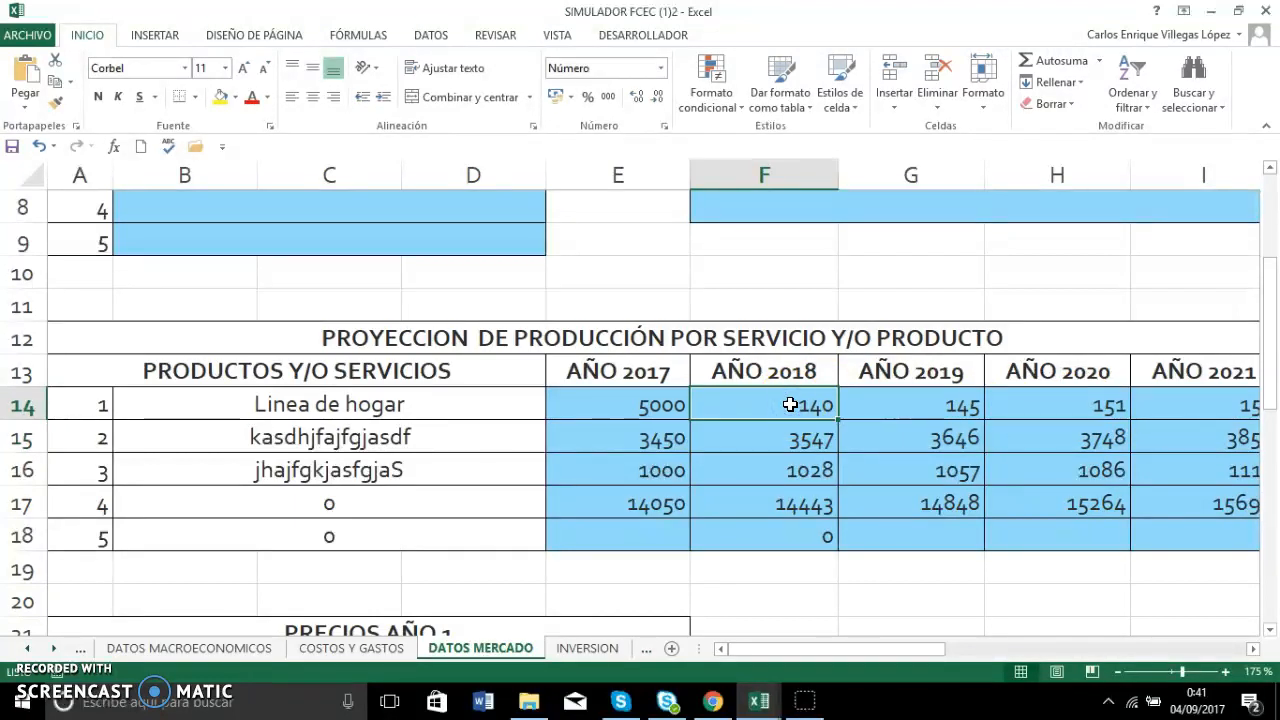
left_click(665, 402)
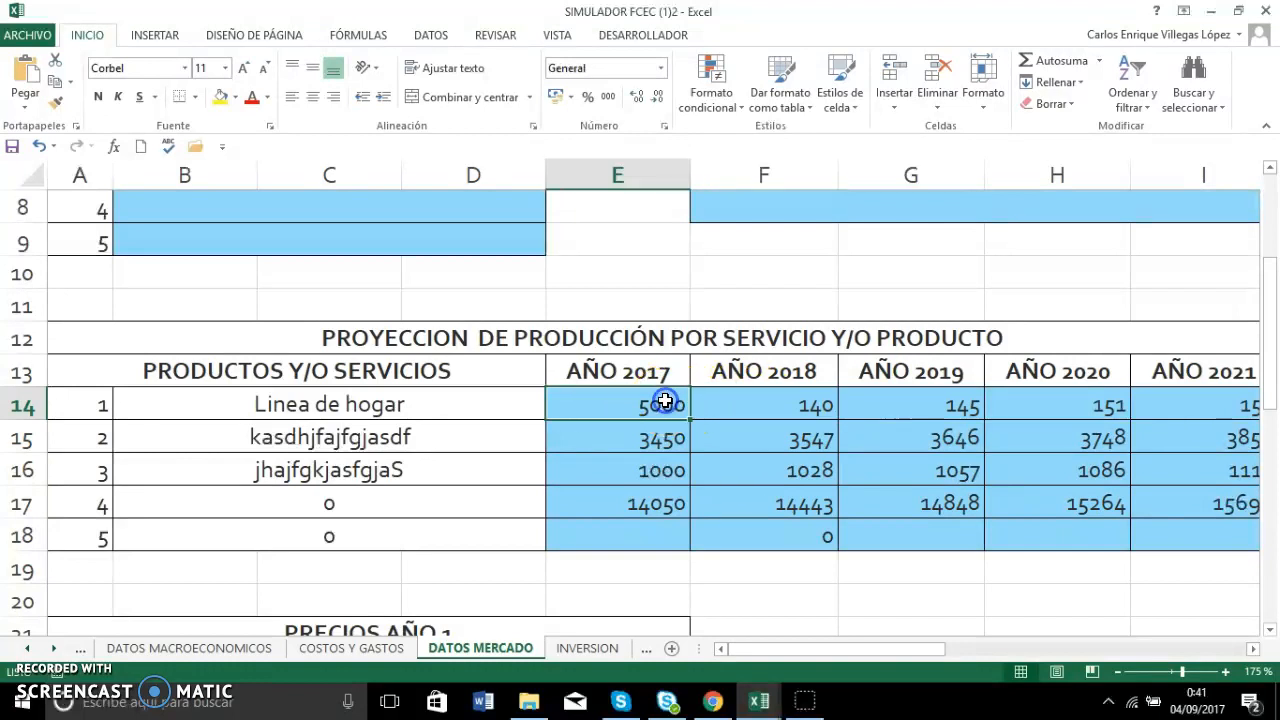
left_click(752, 406)
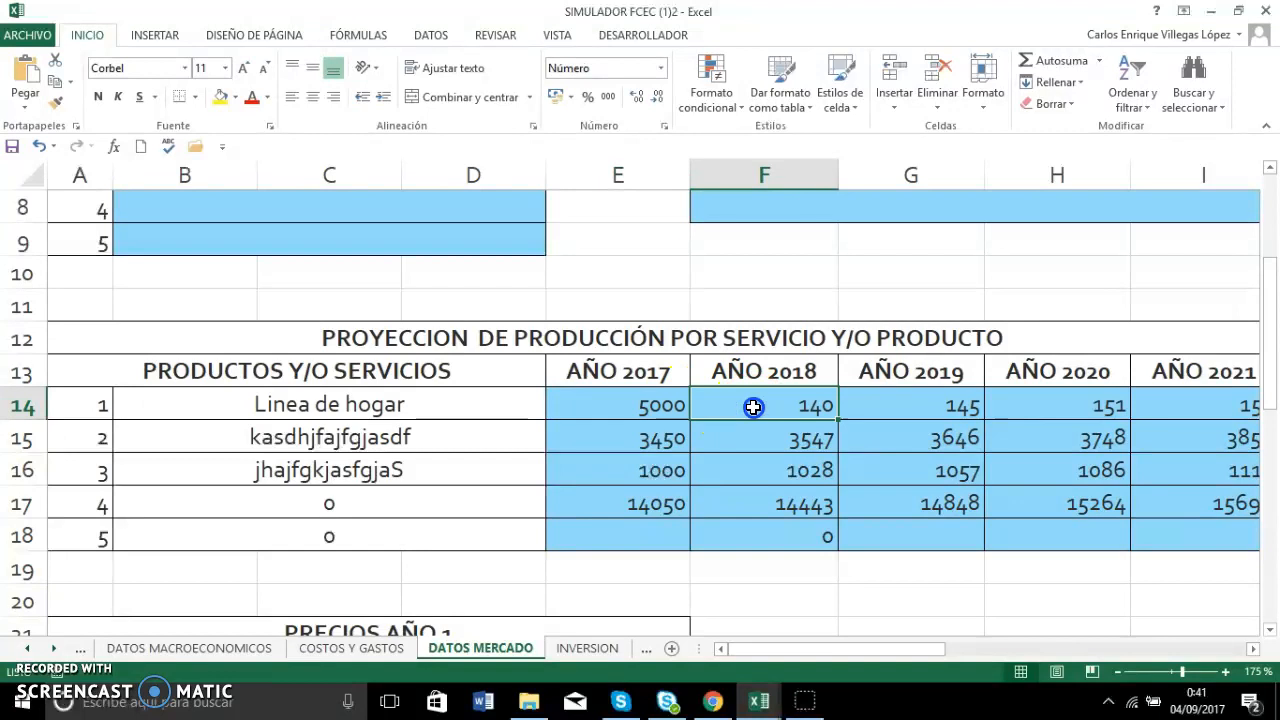
double_click(753, 406)
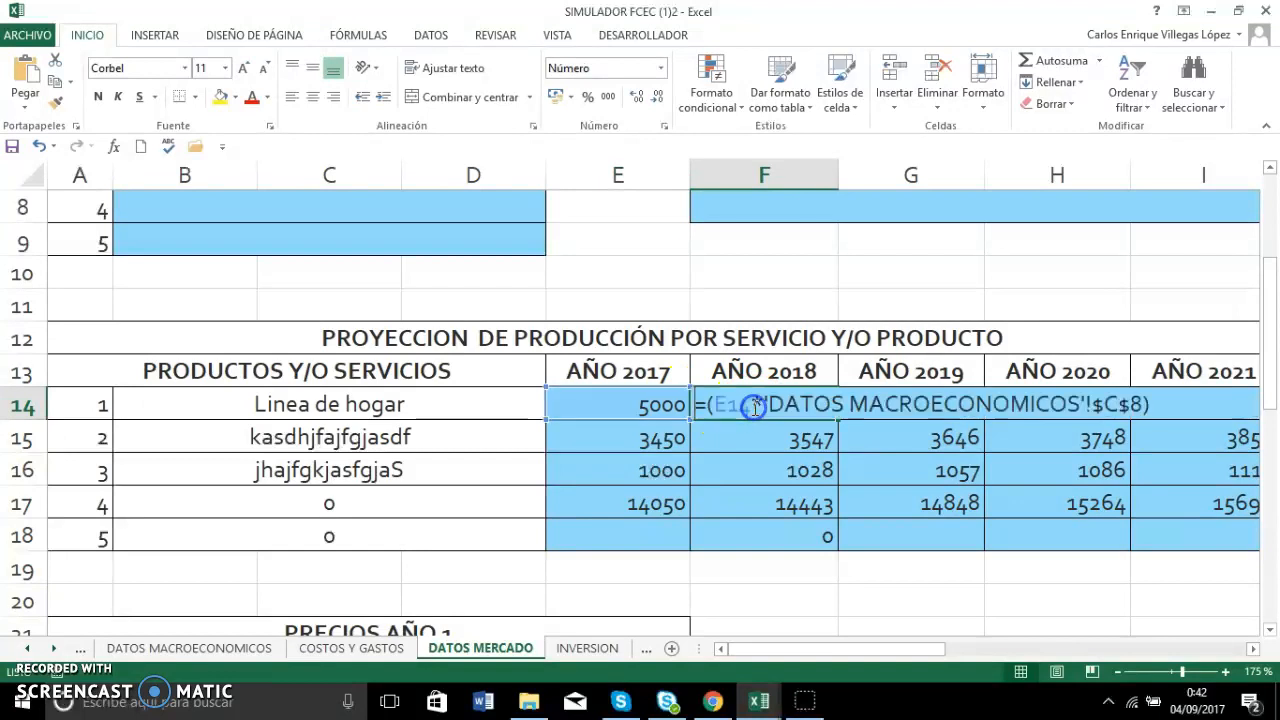
left_click(1156, 409)
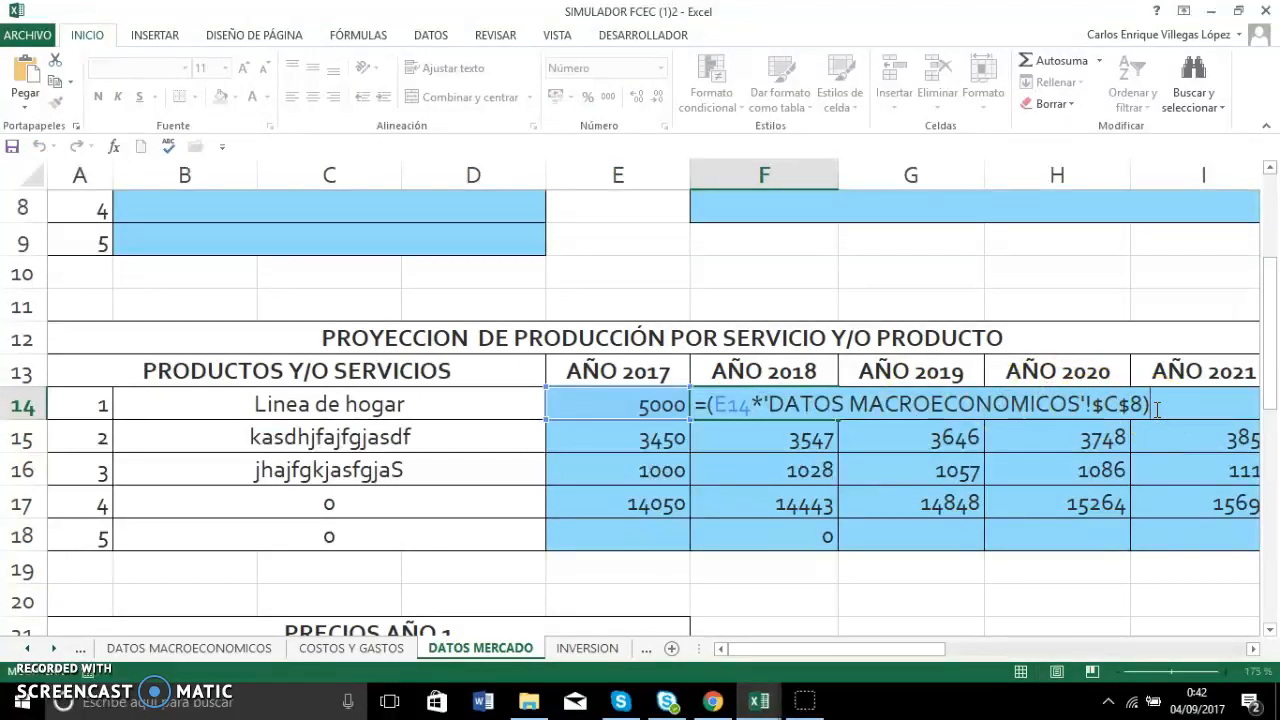
type("+")
left_click(630, 405)
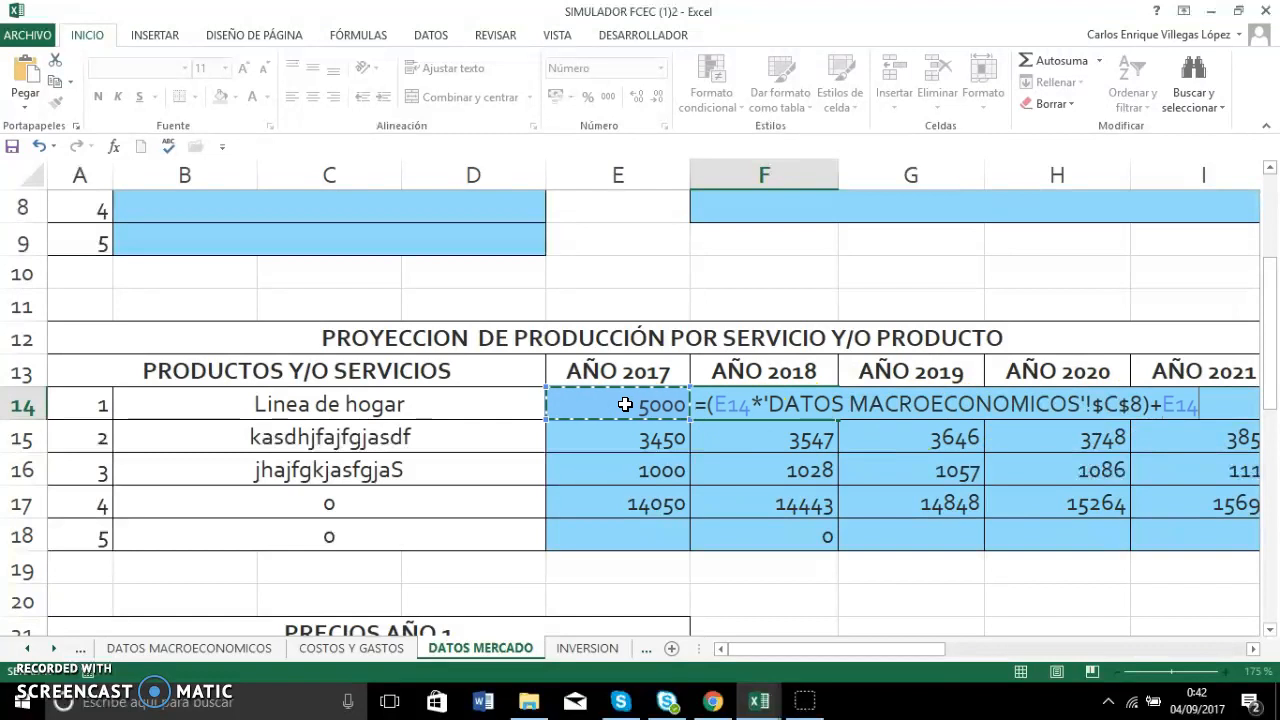
key("Return")
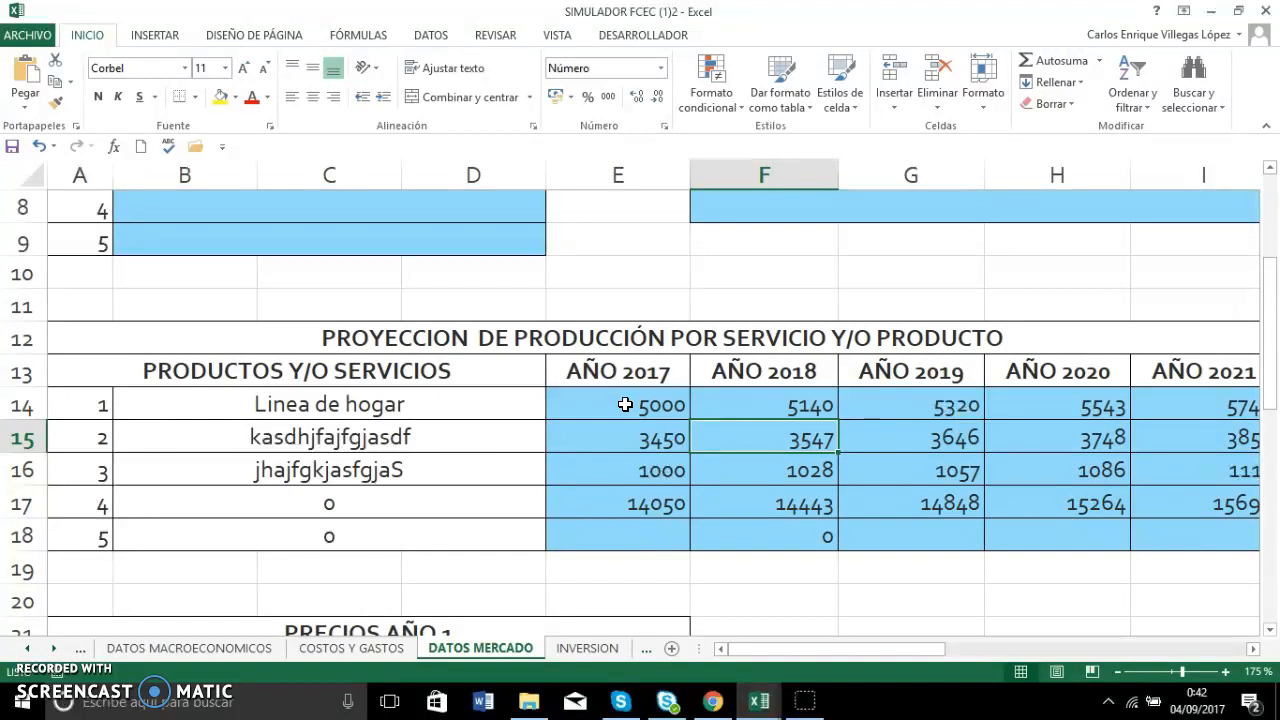
Review the Linea de hogar production projection in row 14 from AÑO 2017 through AÑO 2021.
left_click(624, 405)
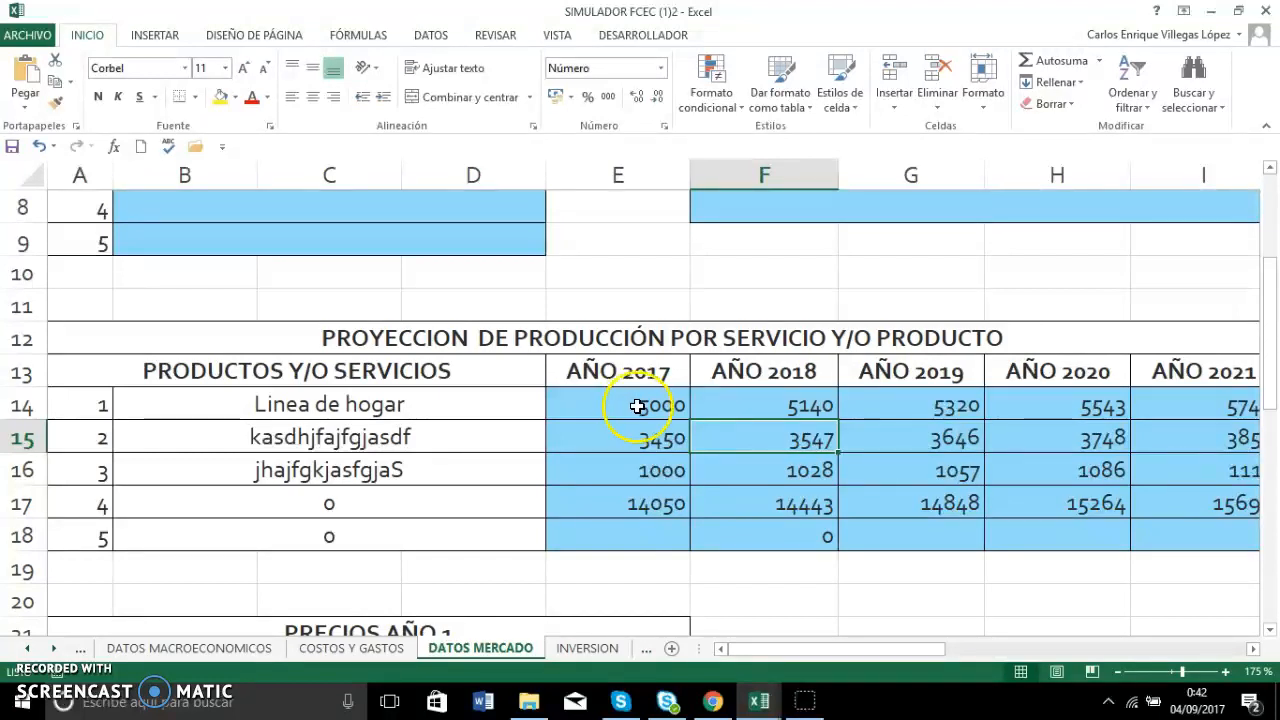
left_click(760, 412)
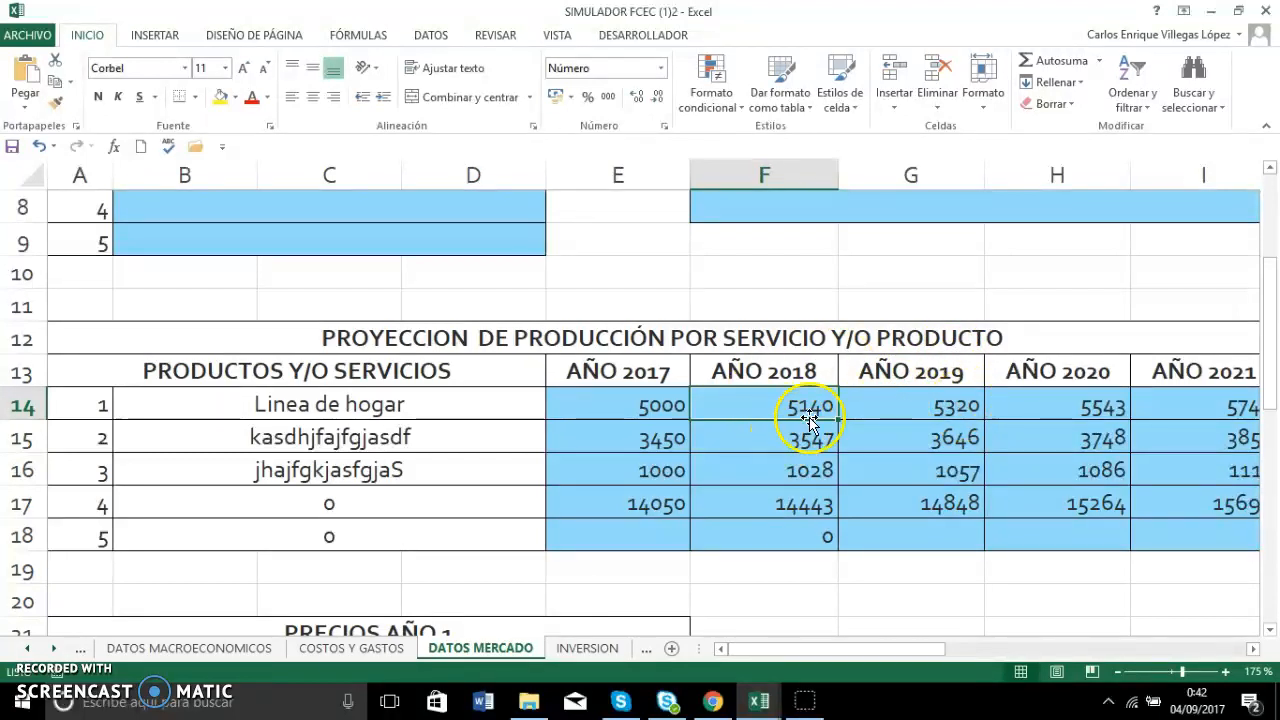
left_click(877, 411)
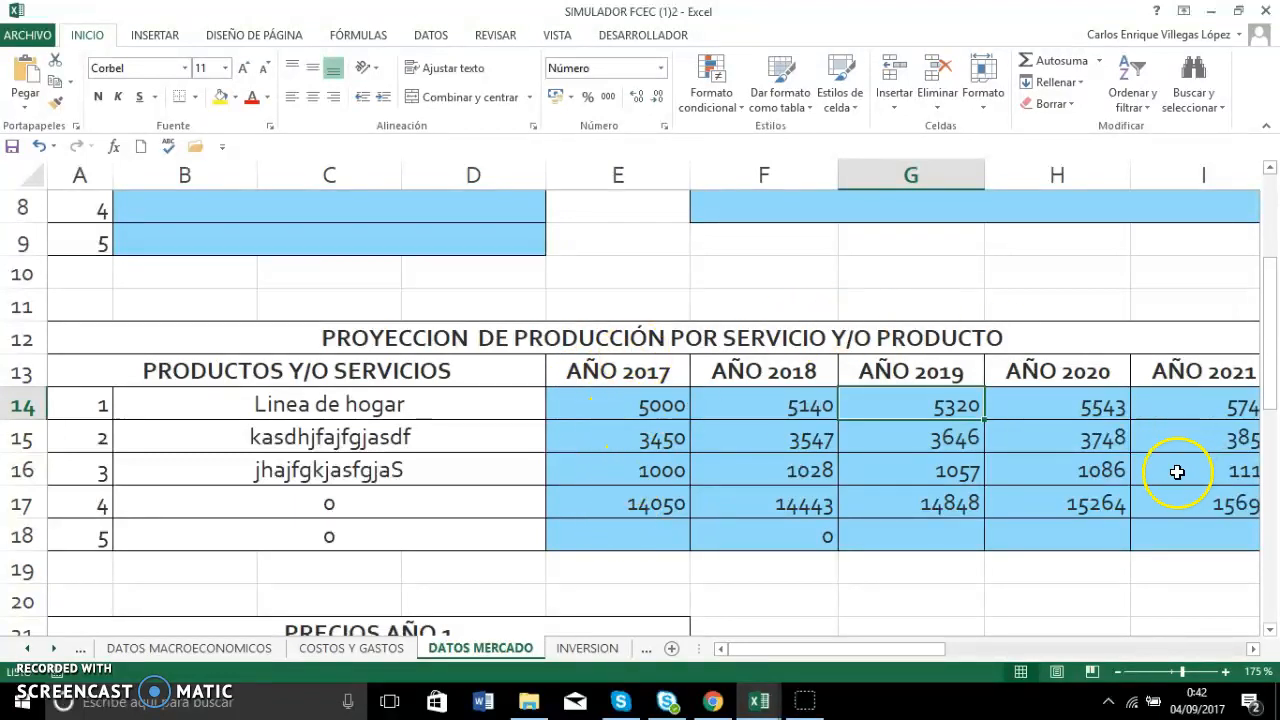
left_click(1253, 650)
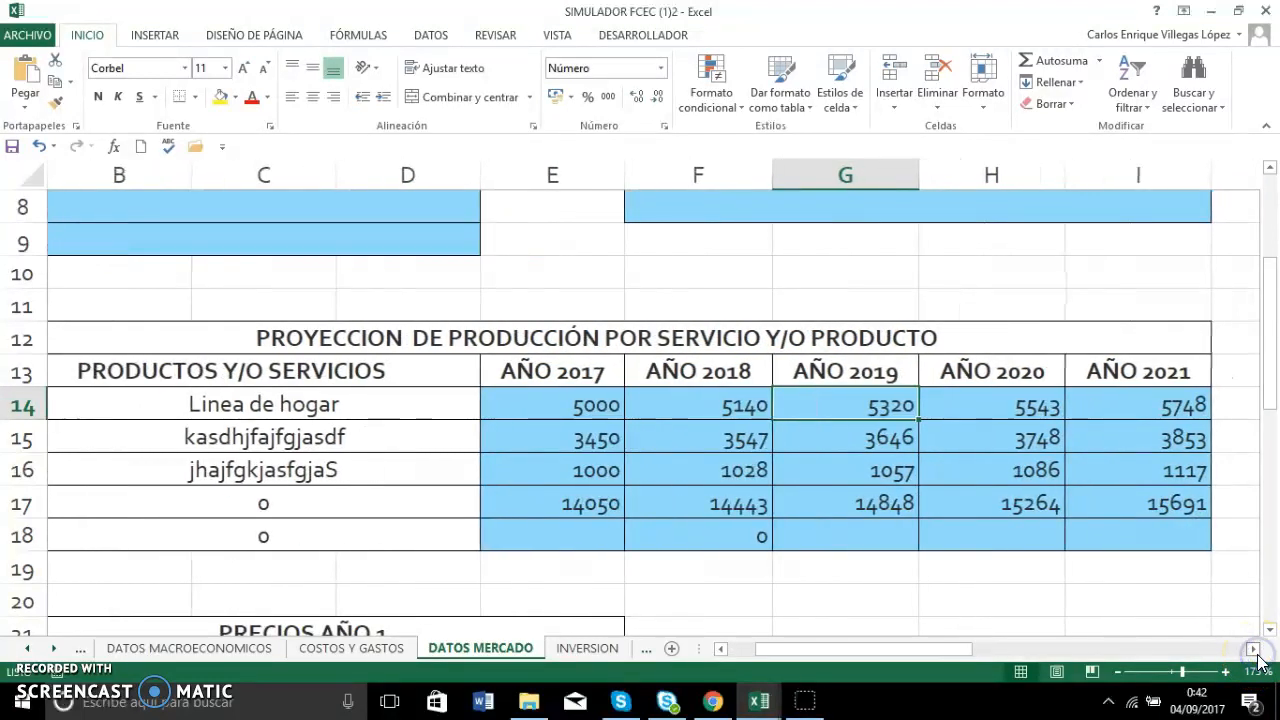
left_click(1253, 650)
left_click(1253, 650)
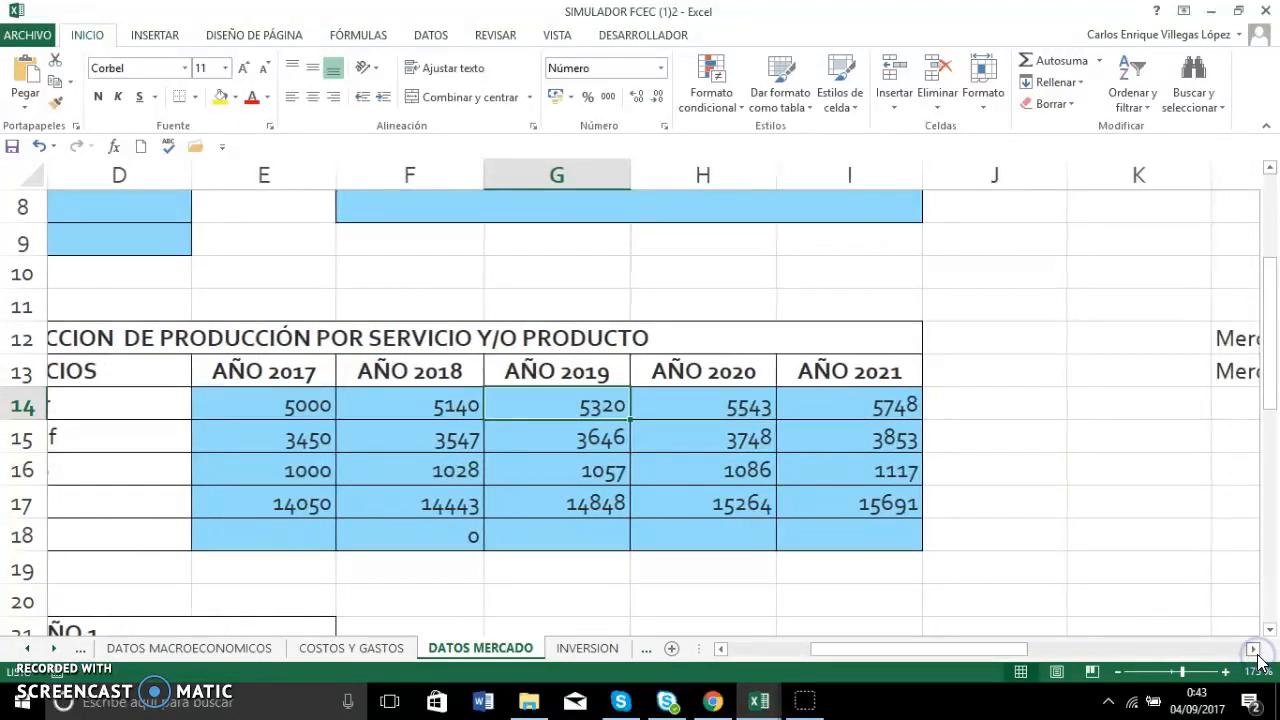
left_click(1253, 650)
left_click(1254, 651)
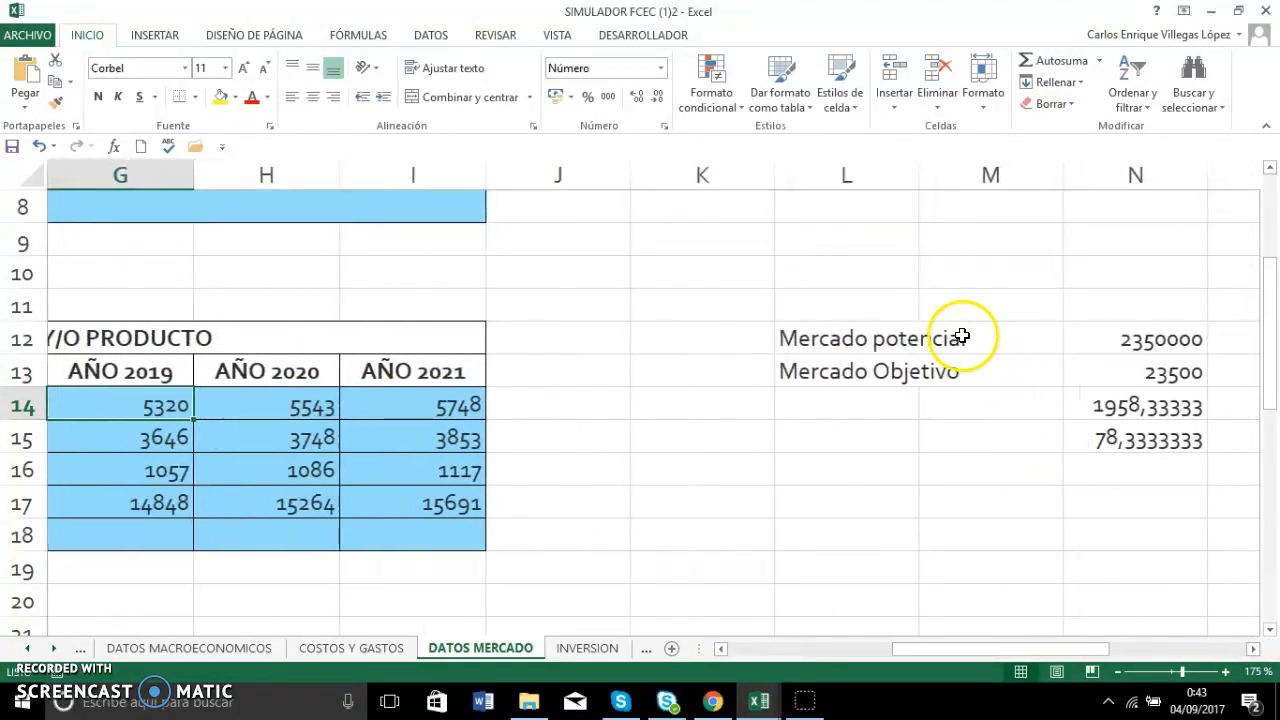
Compare the Mercado potencial and Mercado Objetivo figures in N12:N13 with the production projection table, and return to the table's heading in row 12.
left_click(959, 371)
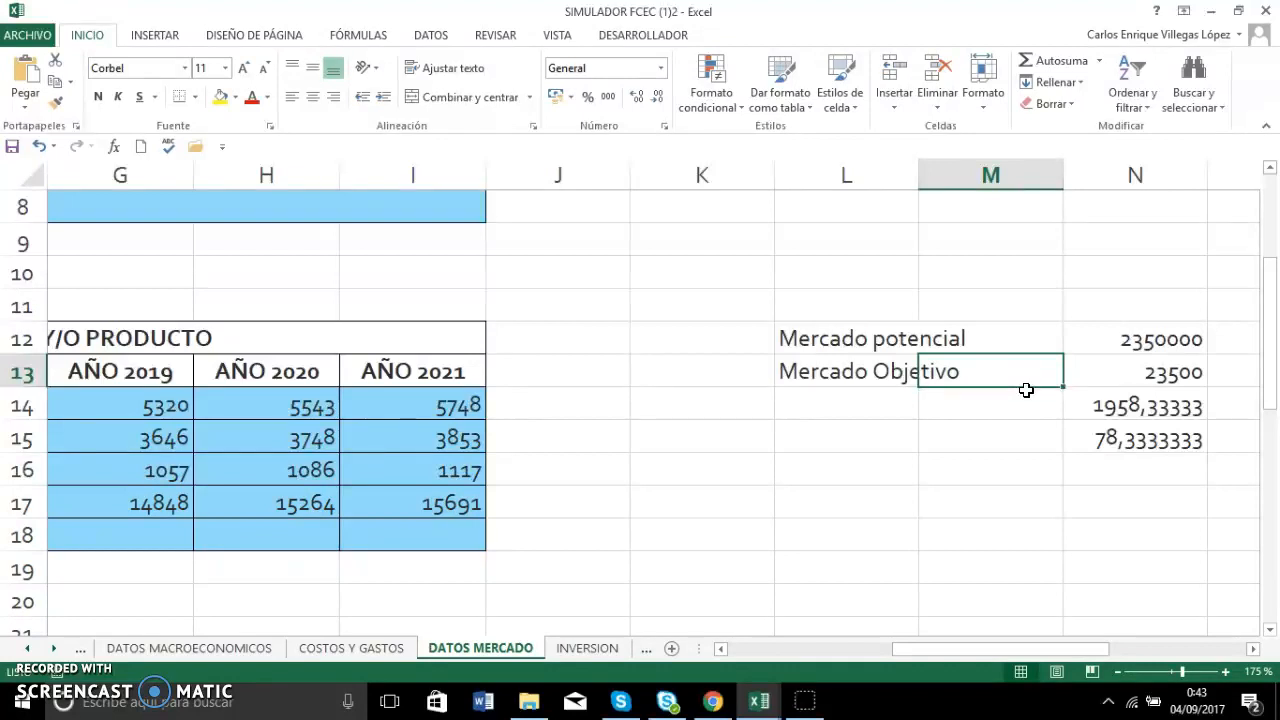
left_click(1122, 339)
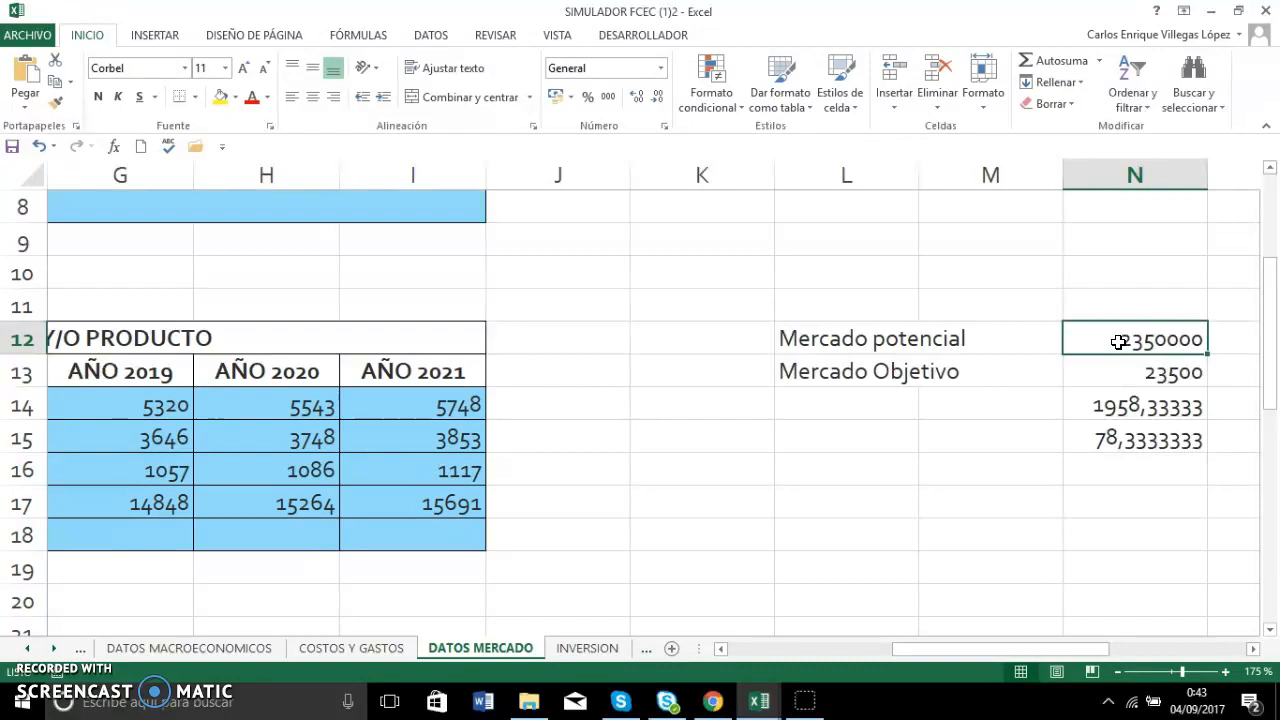
key("Left")
key("Left")
key("Left")
key("Left")
key("Left")
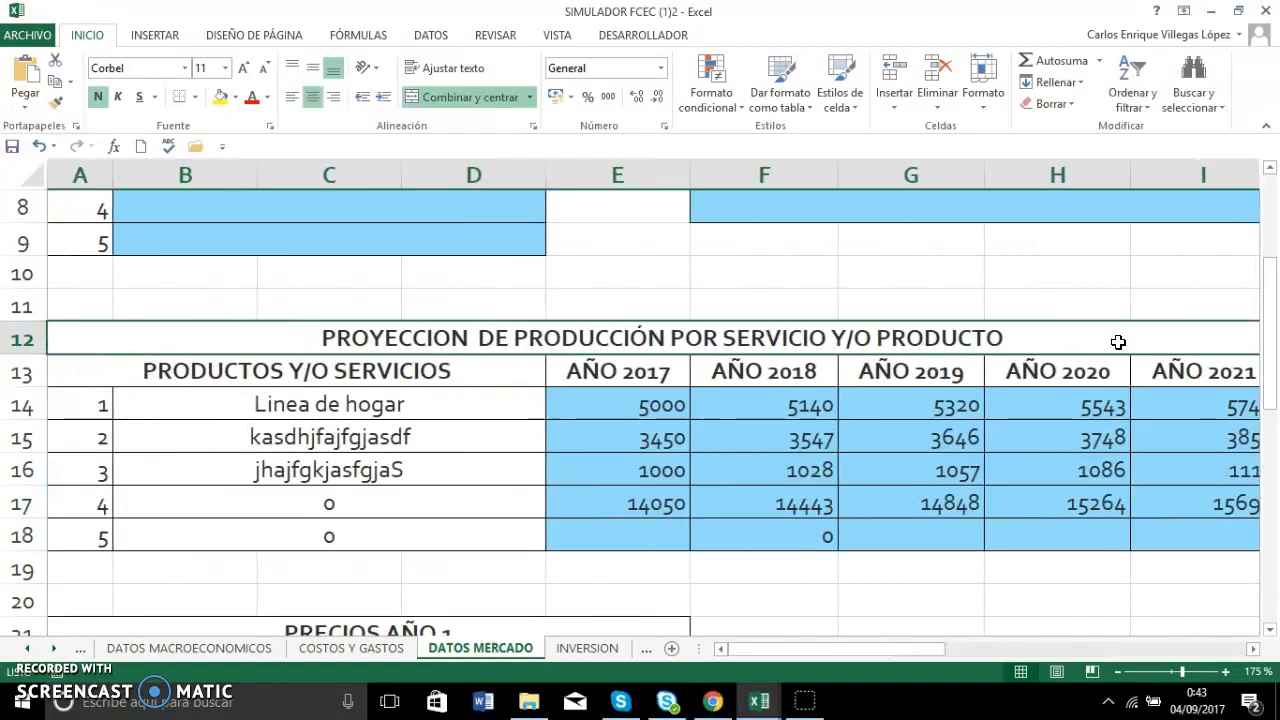
key("Right")
key("Right")
key("Right")
key("Right")
key("Right")
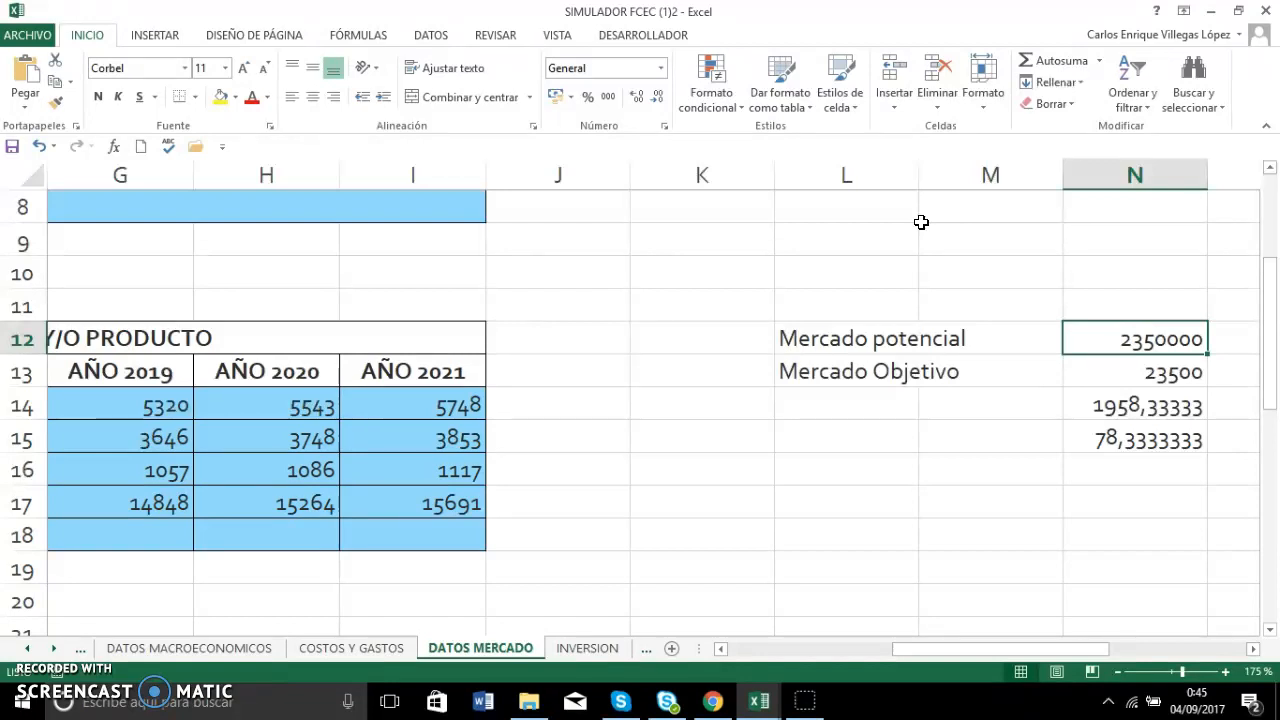
key("Left")
key("Left")
key("Left")
key("Left")
key("Left")
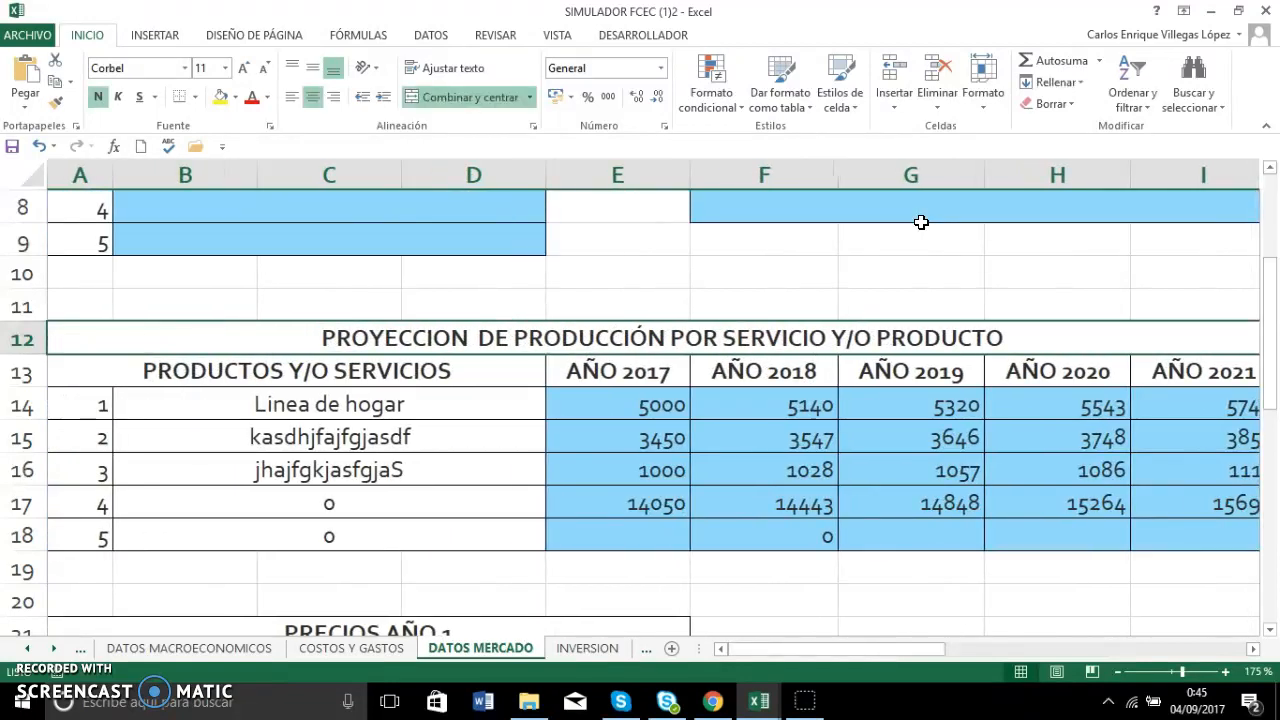